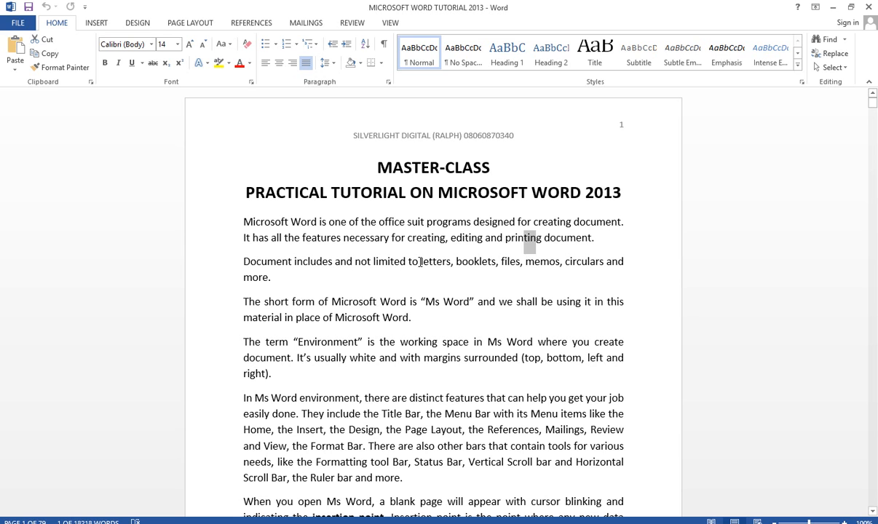
left_click_drag(466, 262, 549, 261)
left_click(580, 262)
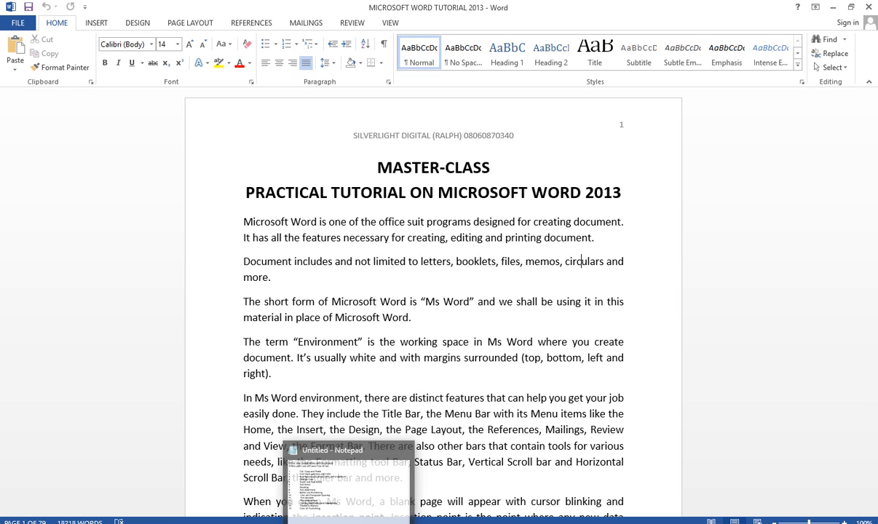
- View the previous image in Photos and the Home menu topic outline in Notepad
left_click(345, 522)
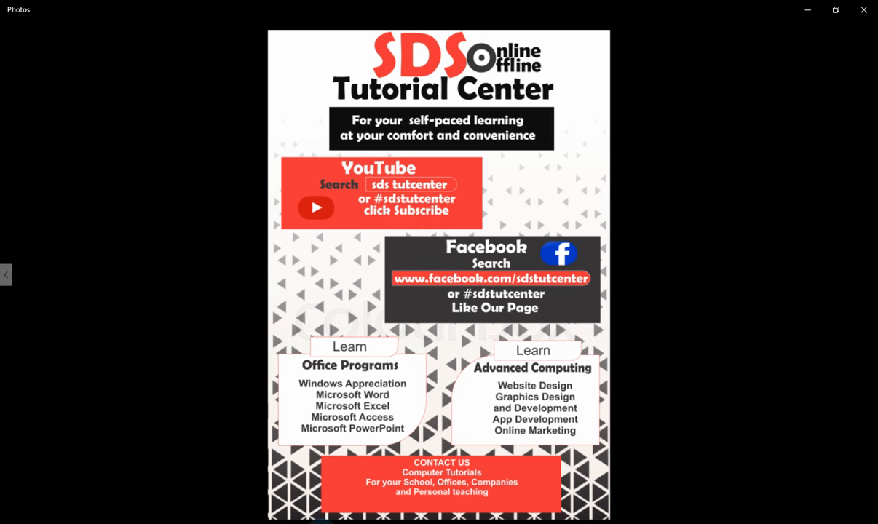
left_click(4, 275)
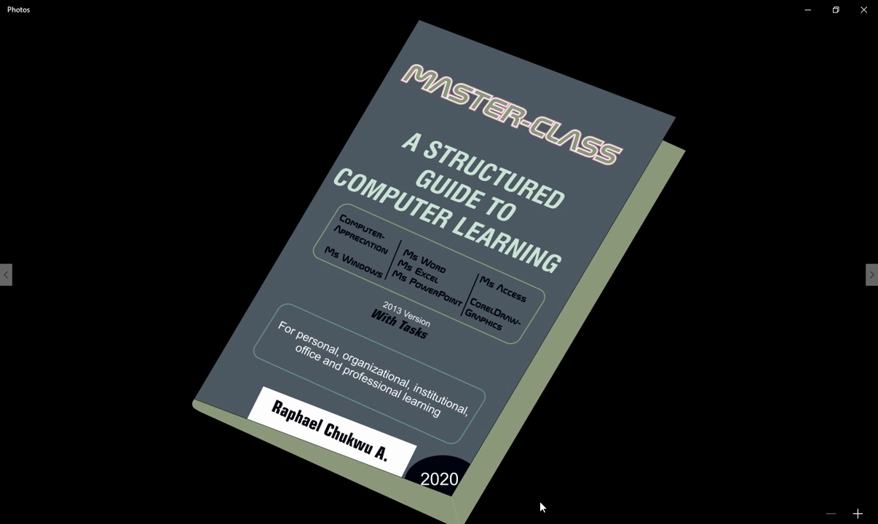
key("alt+Tab")
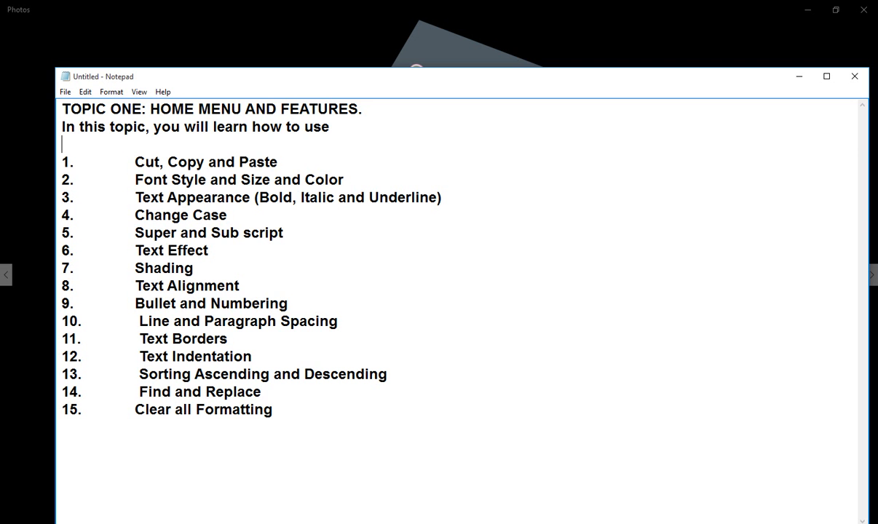
left_click_drag(142, 161, 257, 161)
left_click(196, 159)
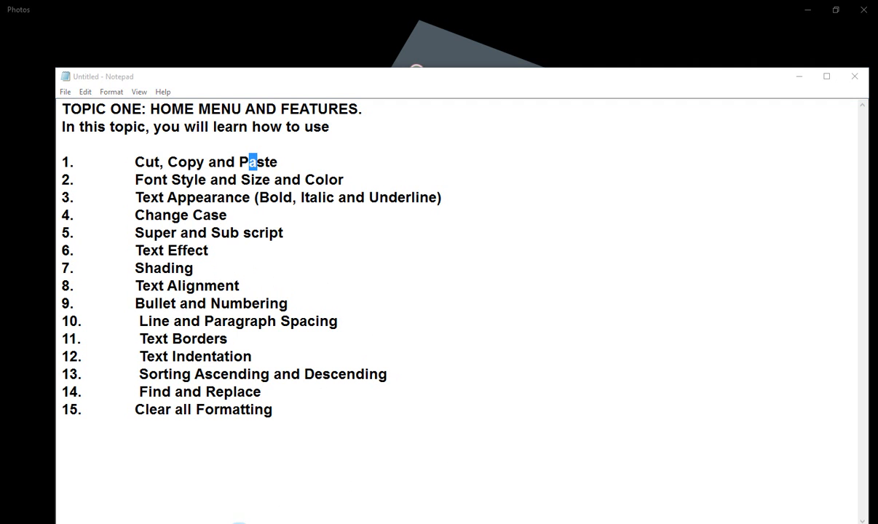
- Switch to the blank Document1 in Word
left_click(284, 505)
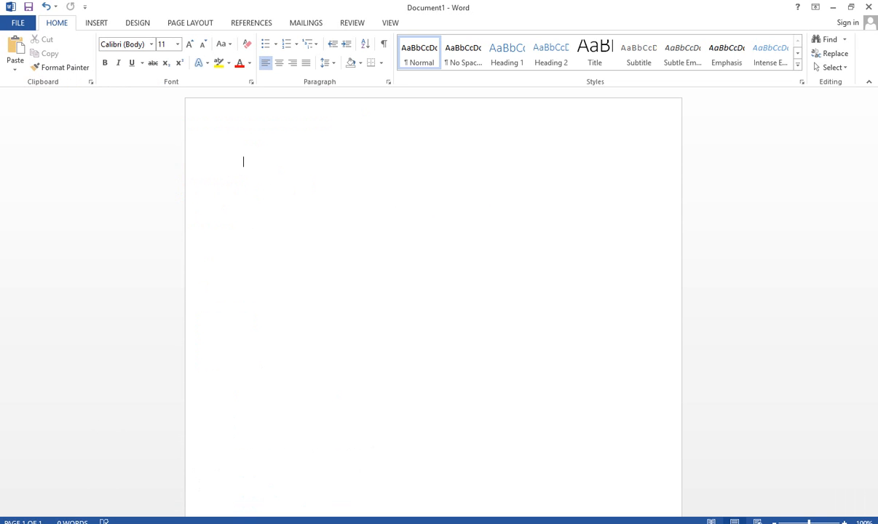
key("alt+Tab")
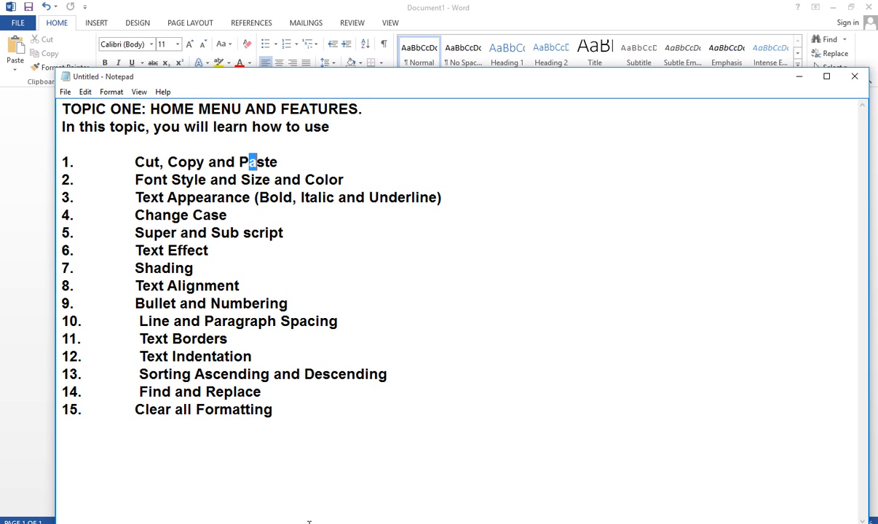
mouse_move(236, 520)
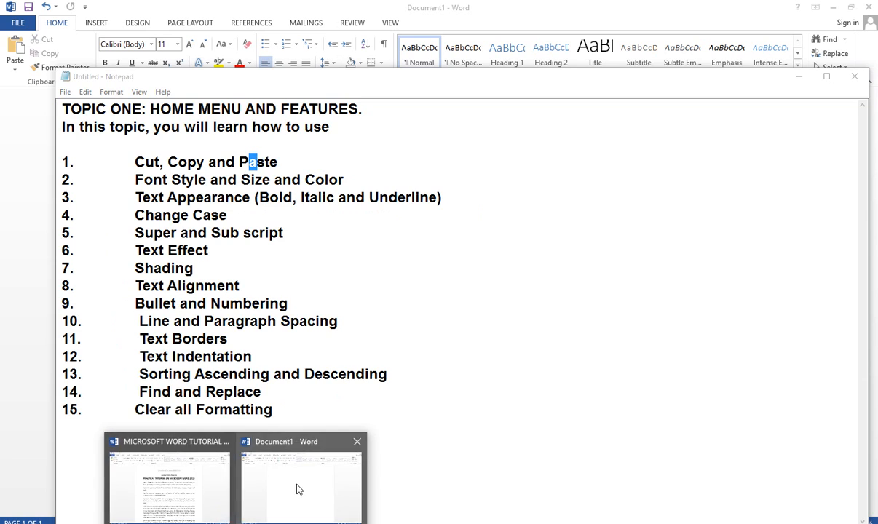
left_click(297, 487)
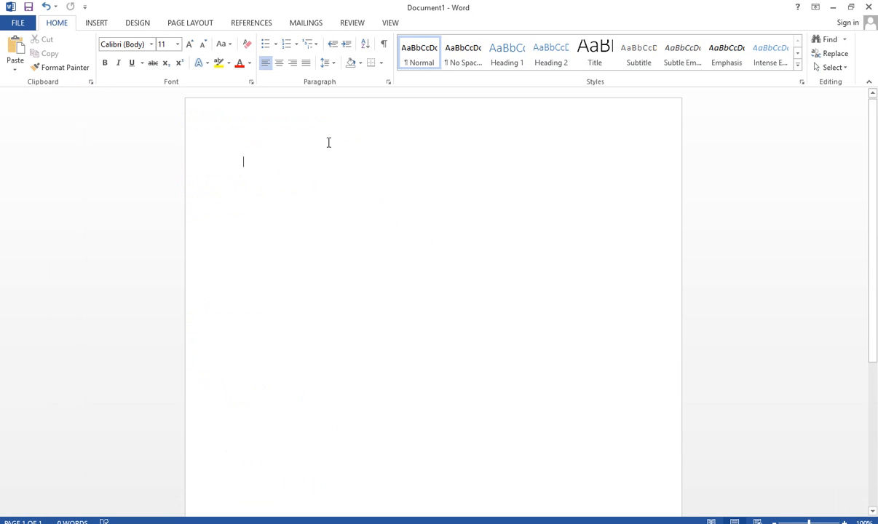
- Enter the line "How to format a document, addig differet fot styles and sizes" in the blank document
type("Hopw")
key("BackSpace")
key("BackSpace")
key("BackSpace")
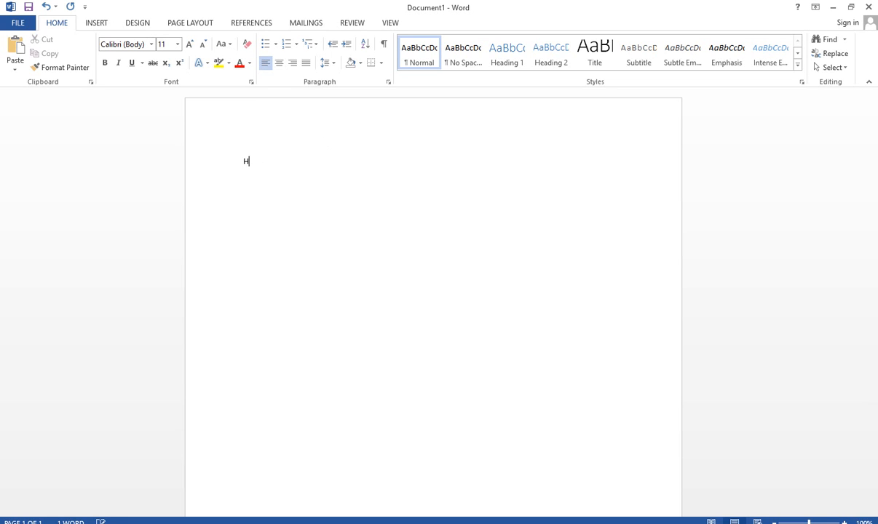
type("ow to format a document, addig")
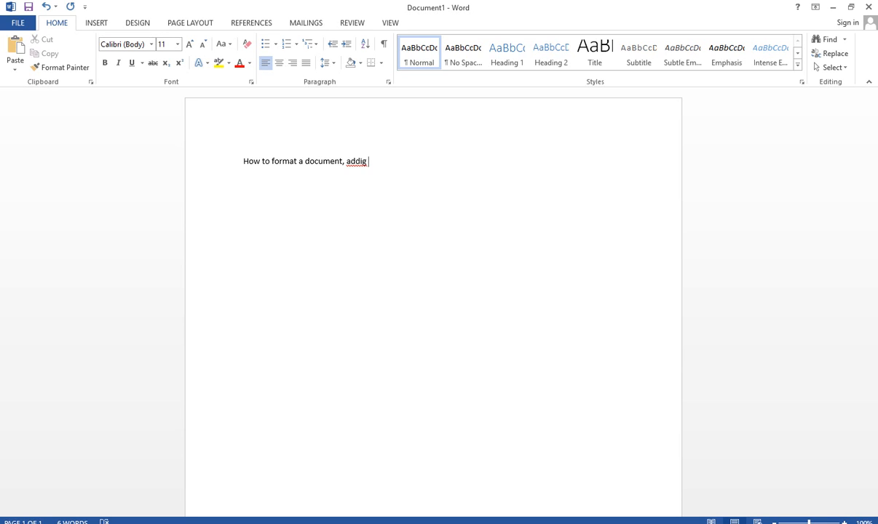
key("BackSpace")
key("BackSpace")
type("g differet fot styles a")
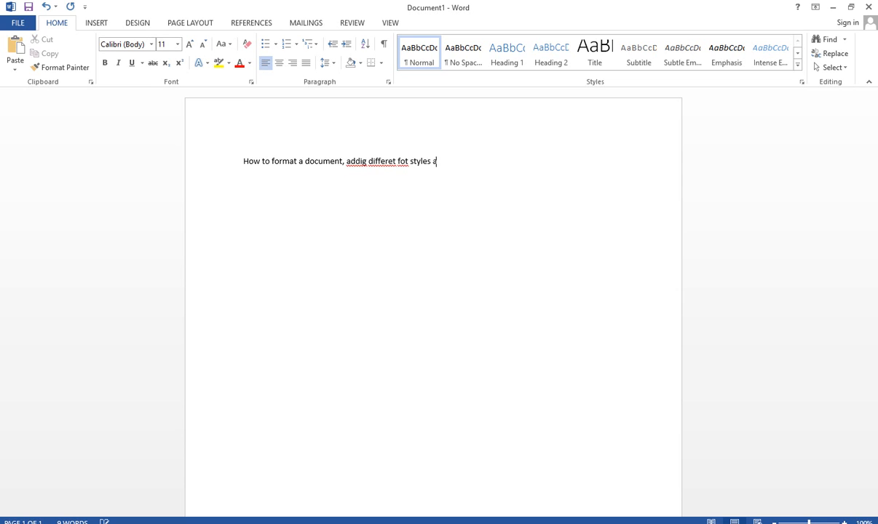
type("nd sizes")
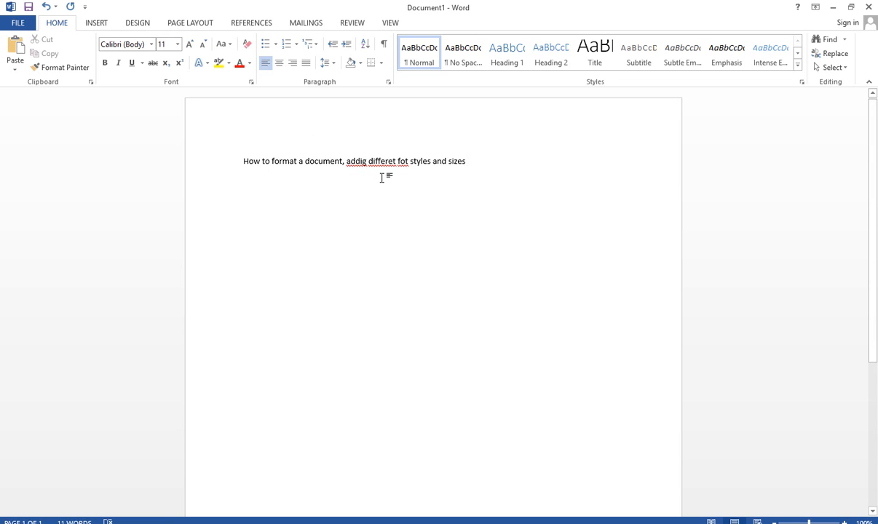
- Correct "addig" to "adding" and "differet" to "different" using the suggested spellings
left_click(352, 162)
left_click_drag(354, 165, 361, 163)
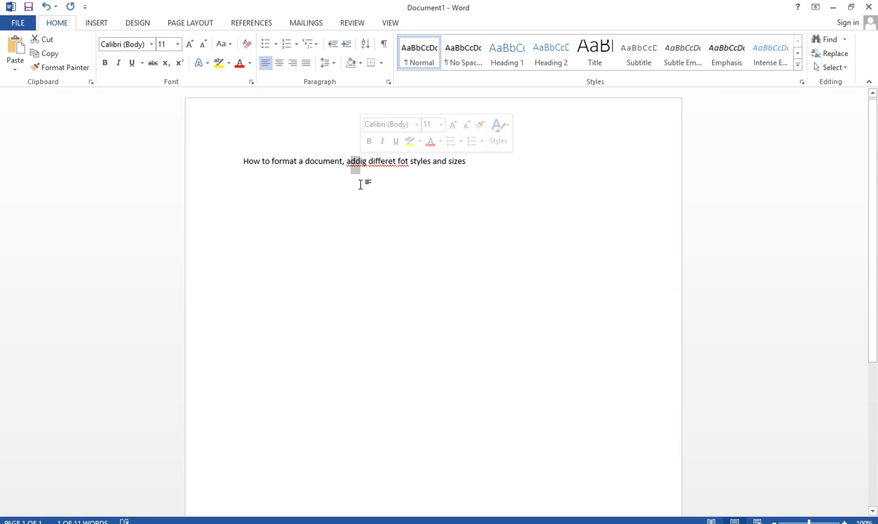
left_click(377, 176)
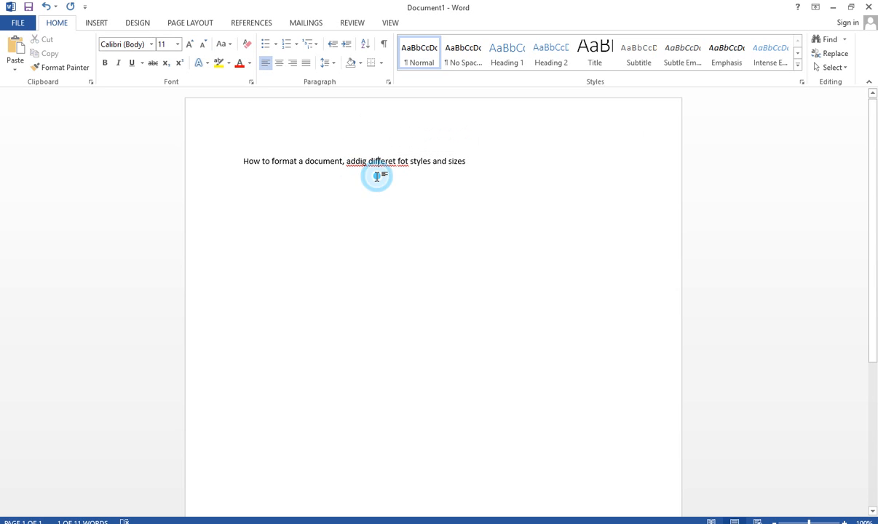
left_click(365, 163)
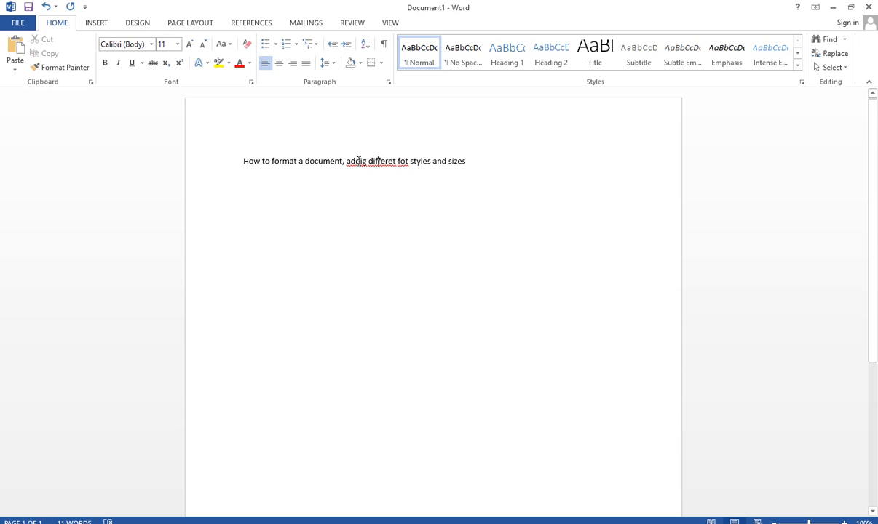
right_click(357, 161)
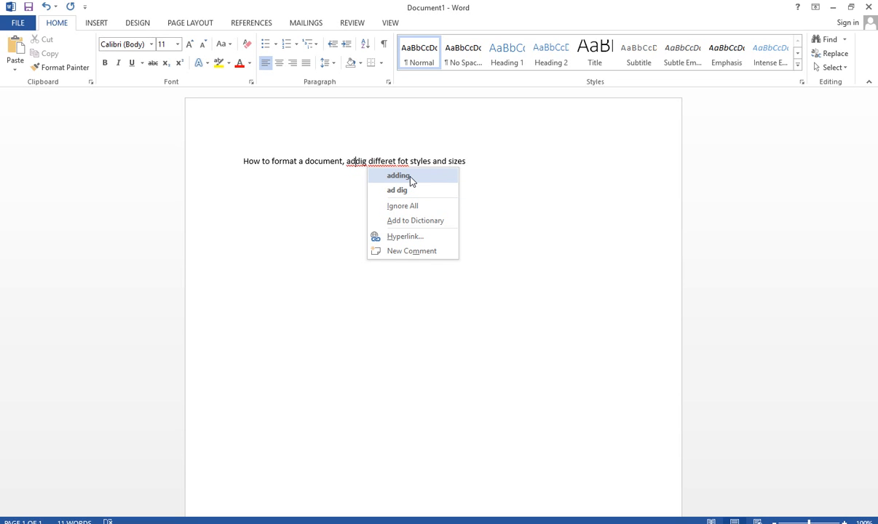
left_click(410, 177)
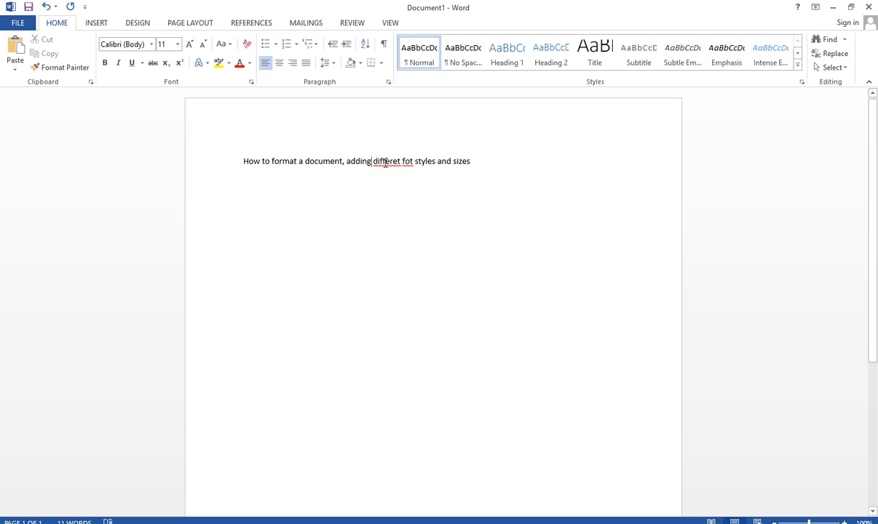
right_click(387, 162)
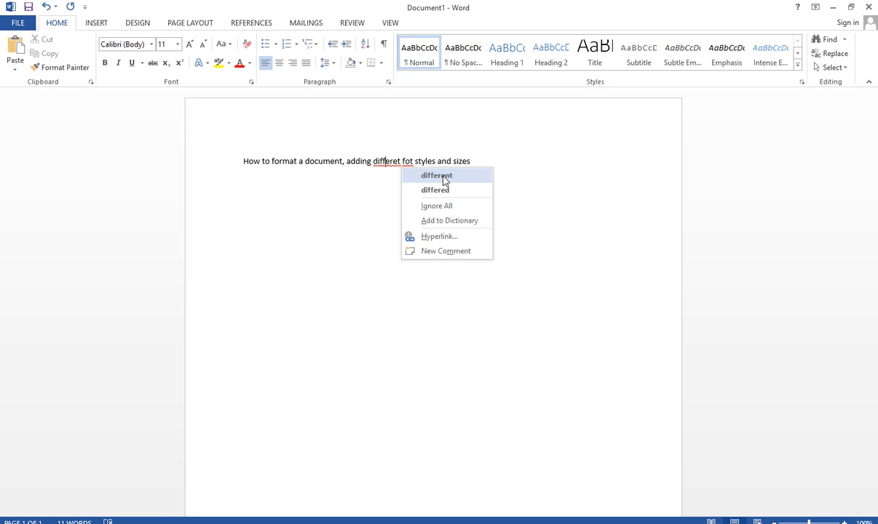
left_click(442, 176)
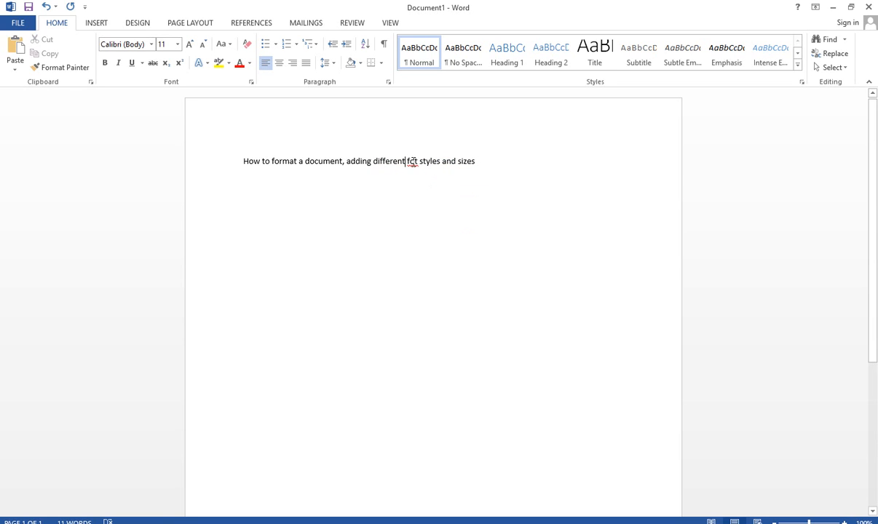
- Fix the misspelled word "fot" to read "font" and place the cursor at the end of the line
right_click(413, 163)
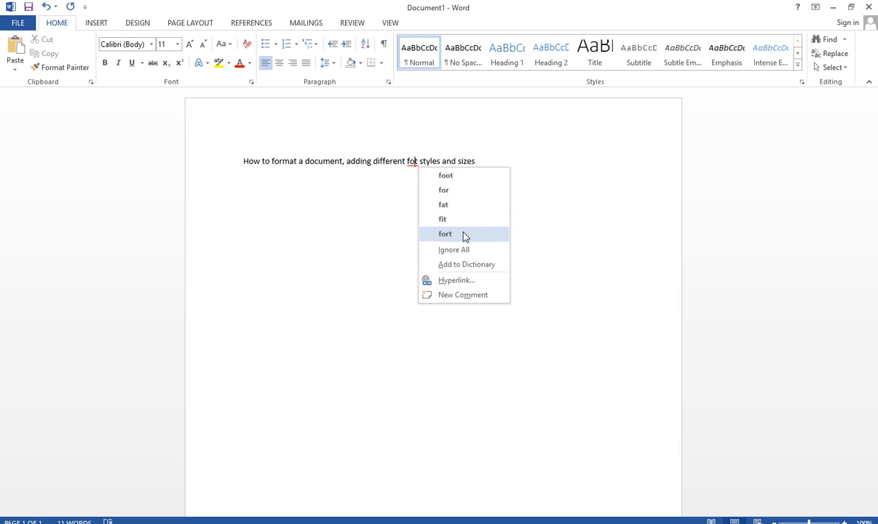
left_click(359, 165)
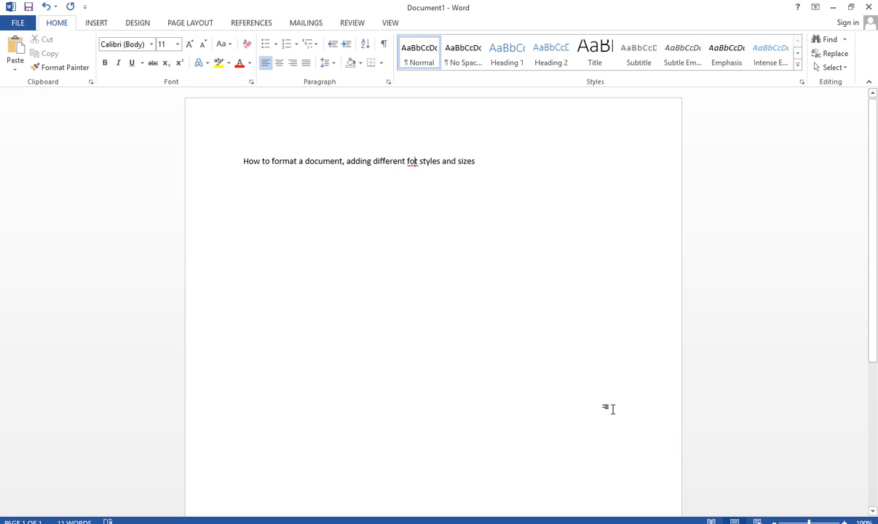
type("n")
left_click(370, 161)
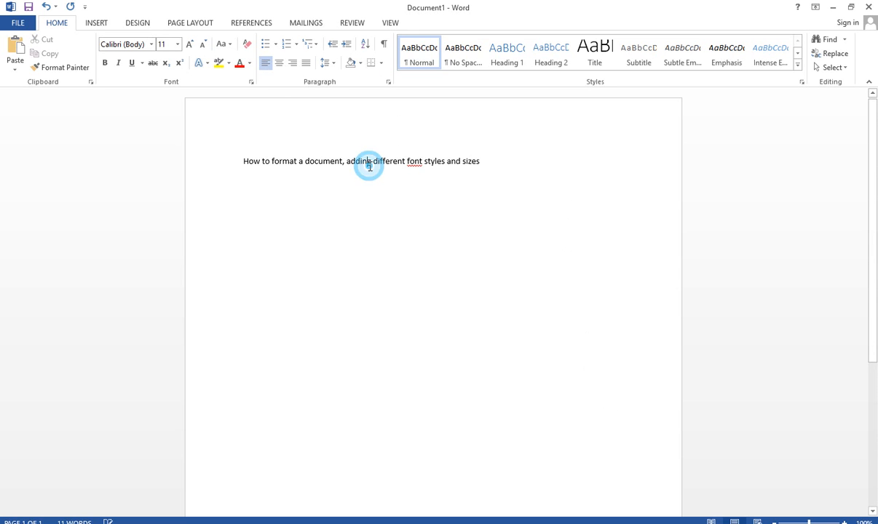
right_click(412, 159)
left_click(351, 161)
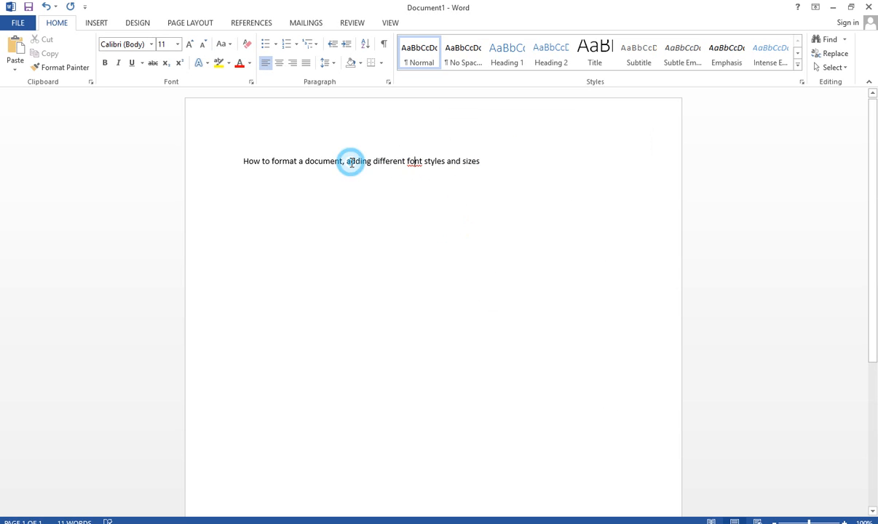
left_click(438, 161)
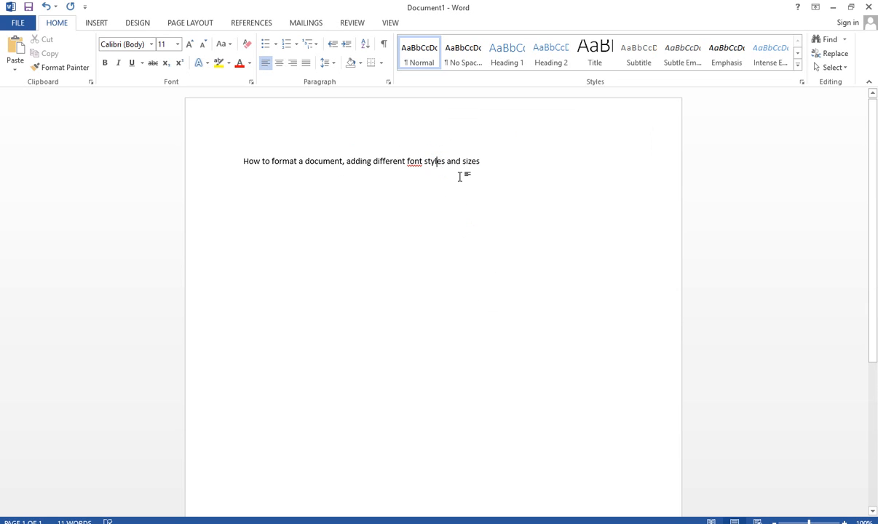
left_click(481, 161)
key("BackSpace")
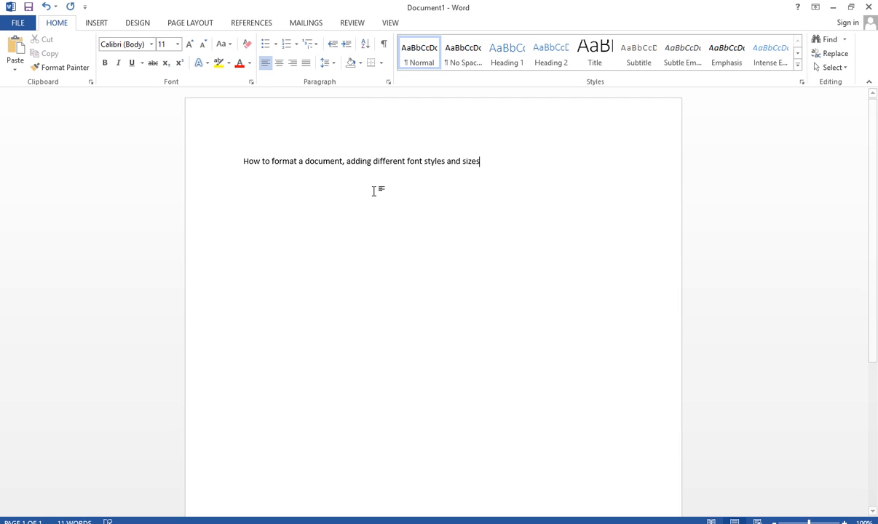
- Change the font of the whole line to Impact
left_click(241, 161)
left_click_drag(242, 161, 493, 157)
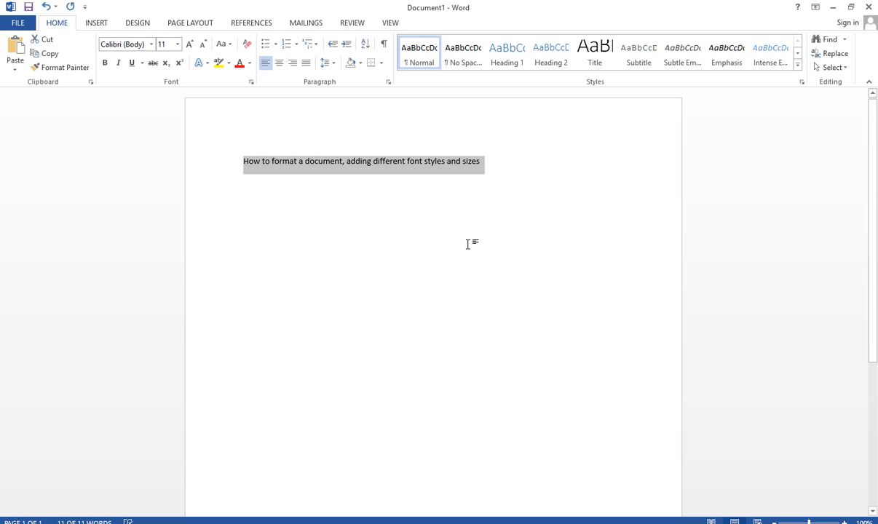
left_click(129, 43)
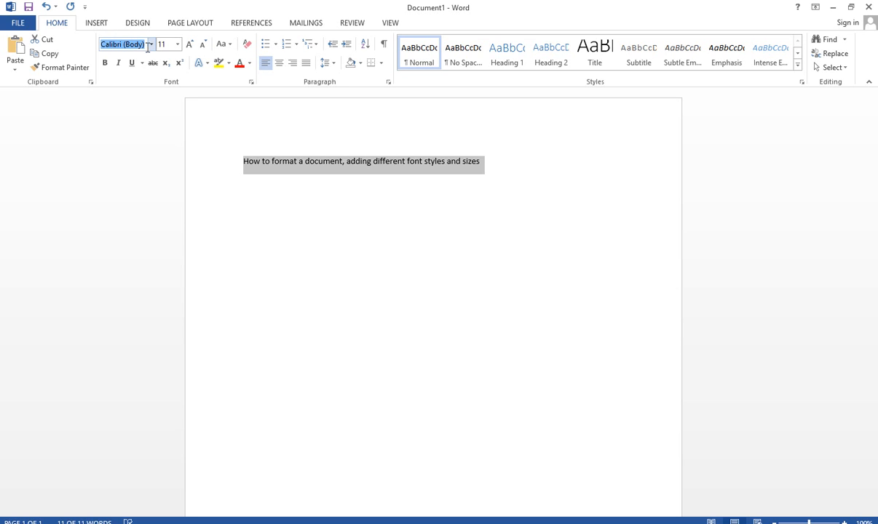
left_click(152, 45)
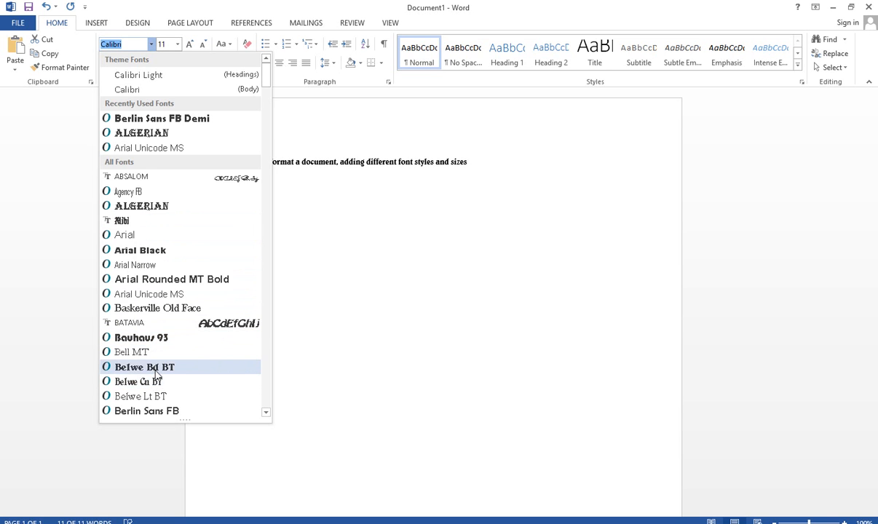
scroll(156, 368, "down", 2)
left_click(129, 44)
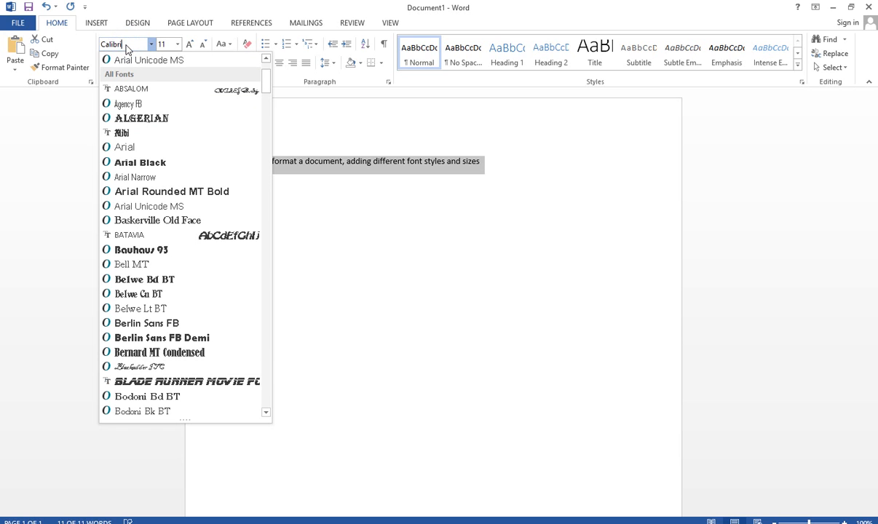
key("BackSpace")
key("BackSpace")
key("BackSpace")
key("BackSpace")
key("BackSpace")
key("BackSpace")
key("BackSpace")
type("imp")
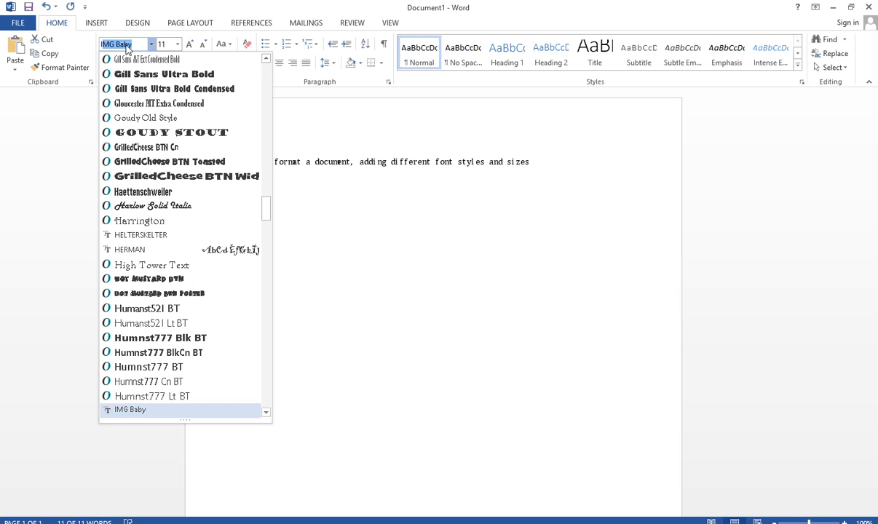
type("act")
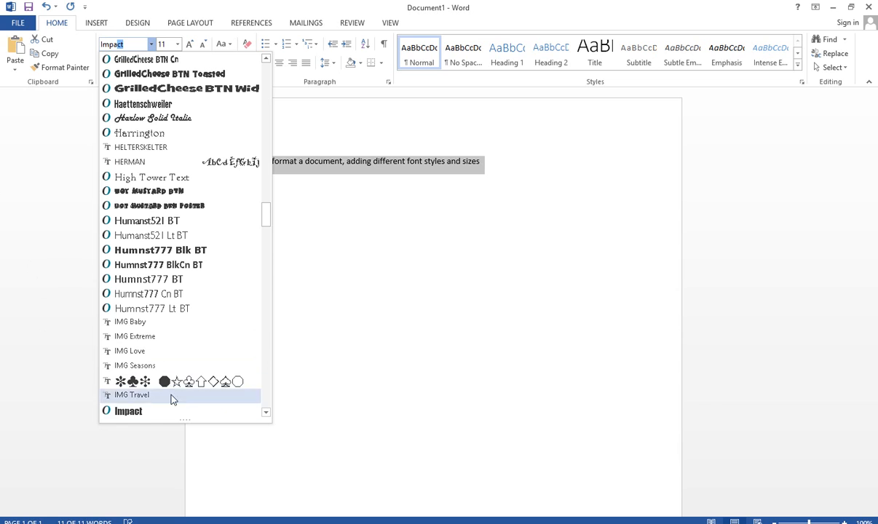
left_click(133, 416)
left_click(350, 229)
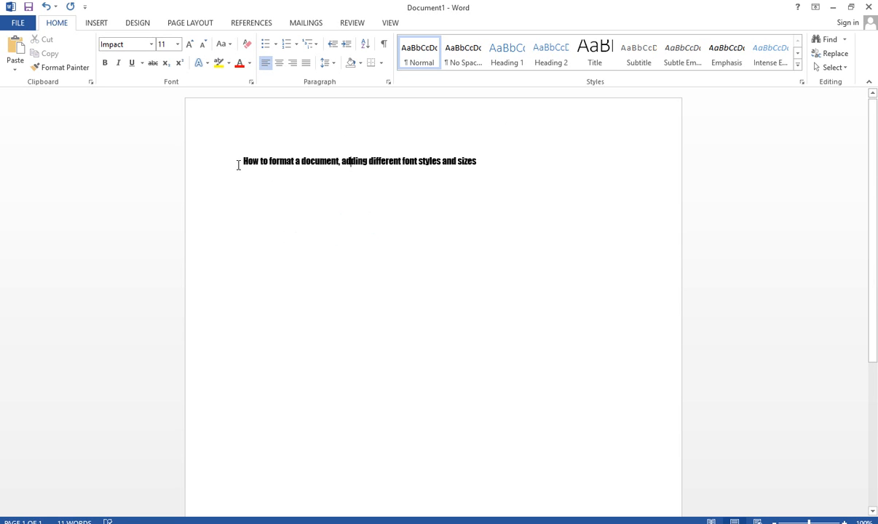
- Change the font of the words "How to format" to Arial
left_click(240, 159)
left_click_drag(239, 160, 287, 167)
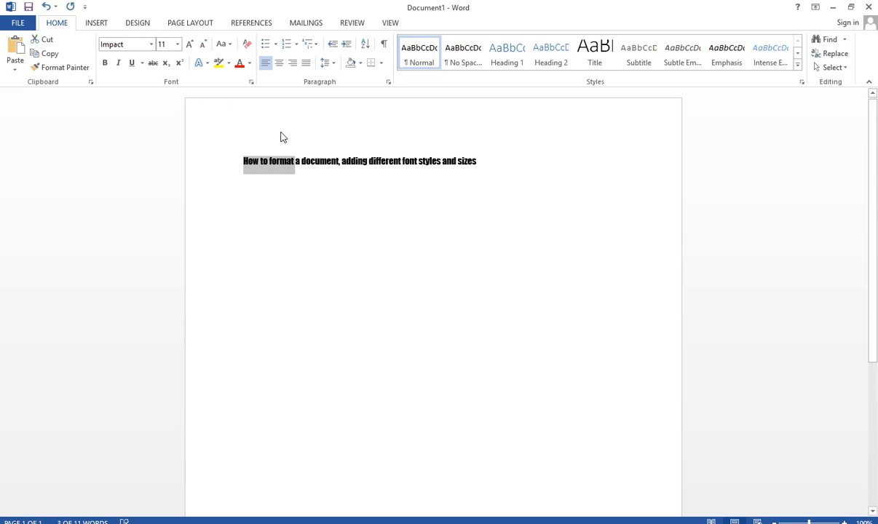
left_click(152, 45)
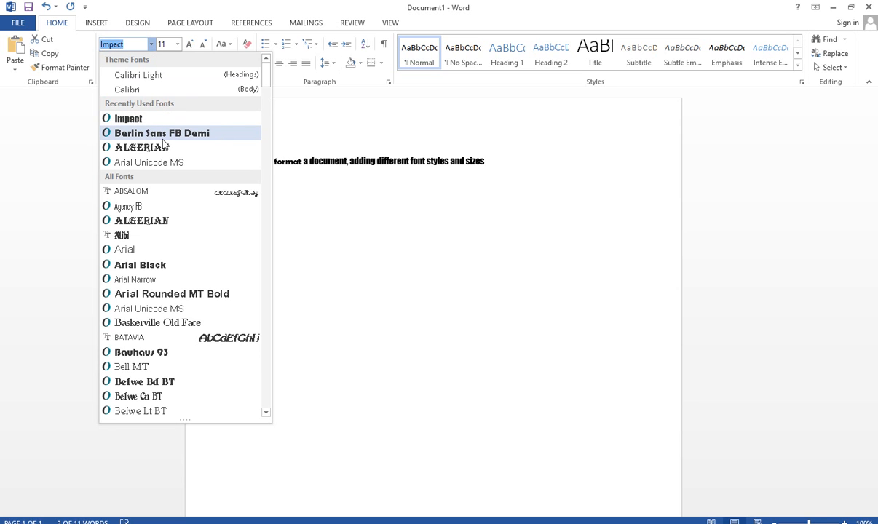
left_click(187, 256)
left_click(331, 260)
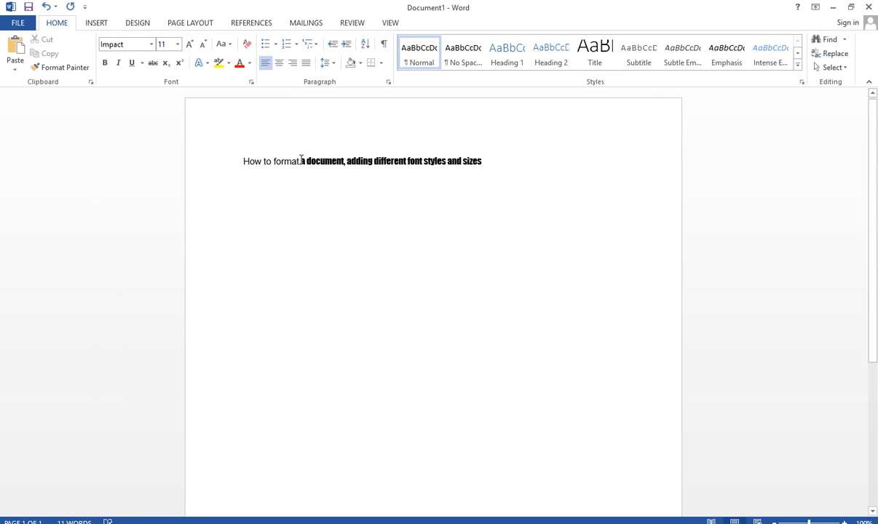
- Change the font of the words "a document, adding" to Berlin Sans FB Demi
left_click_drag(301, 163, 366, 168)
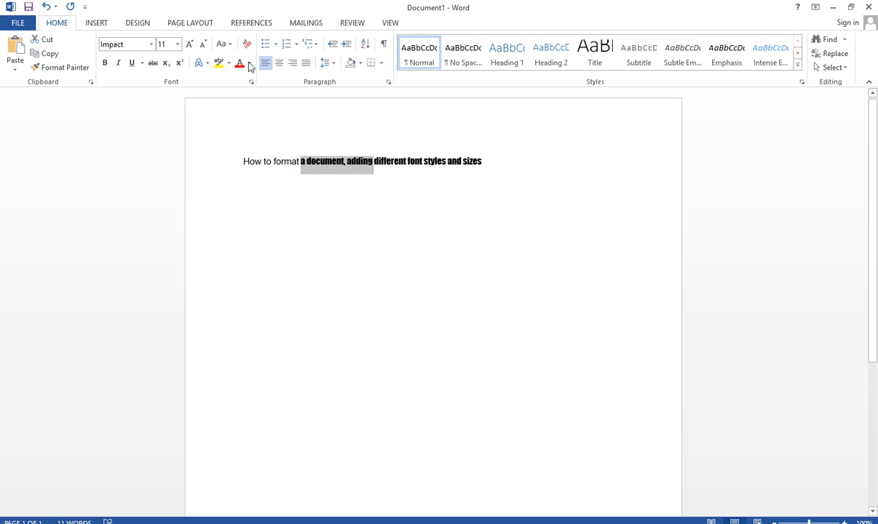
left_click(151, 44)
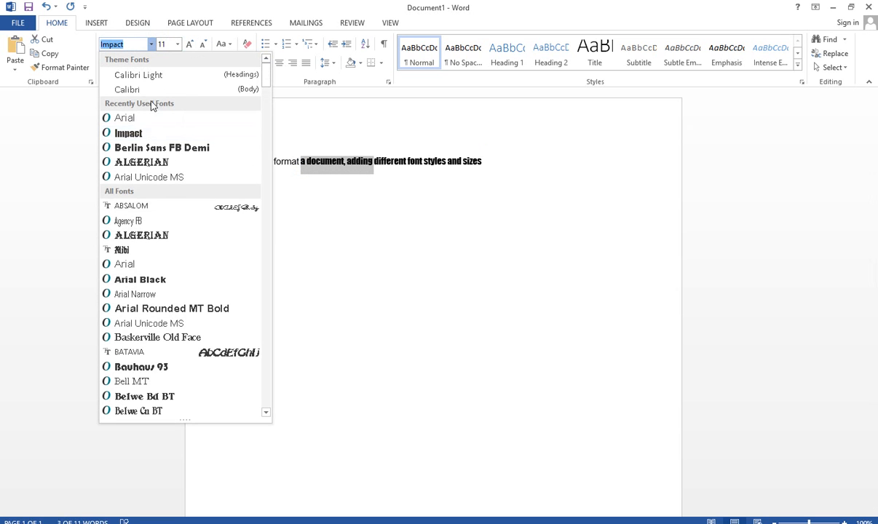
left_click(161, 148)
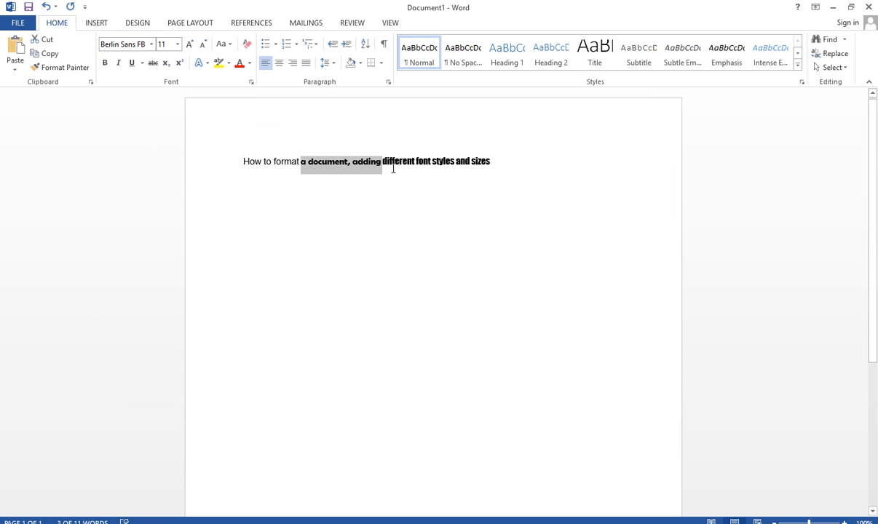
- Change the font of the words "different font styles and sizes" to Arial Narrow
left_click(388, 162)
left_click_drag(384, 161, 516, 161)
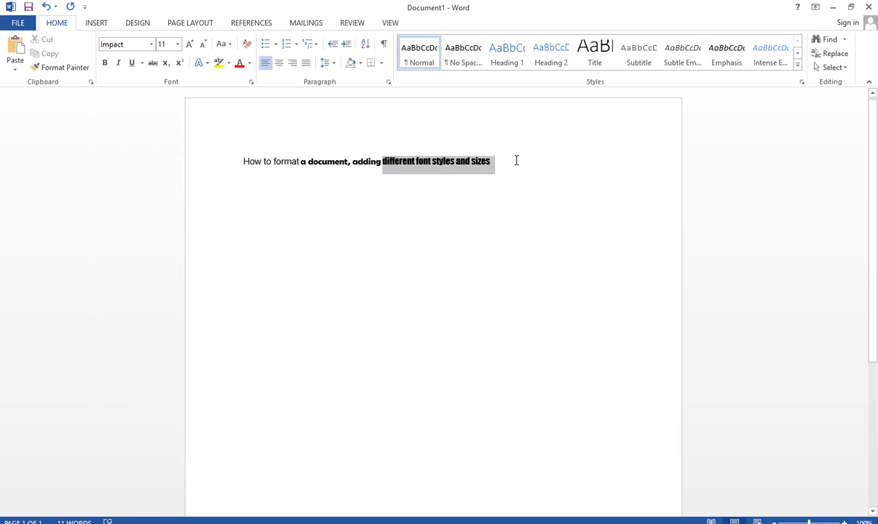
left_click(151, 45)
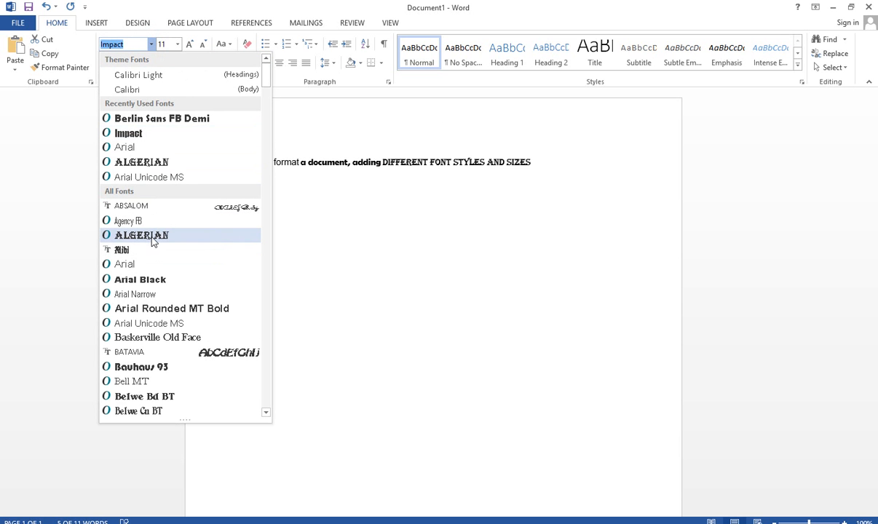
left_click(161, 294)
left_click(345, 228)
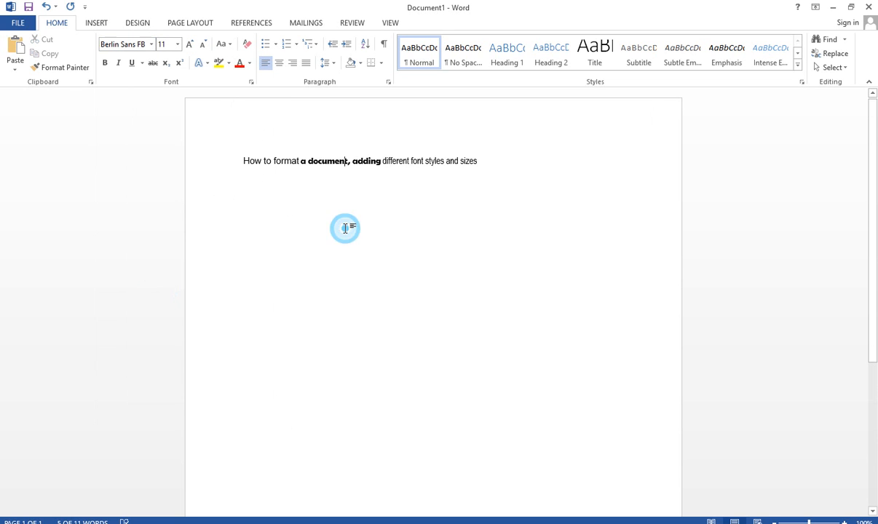
- Select all the text in the document and set its font to the Calibri body font
left_click_drag(488, 159, 162, 182)
left_click(282, 237)
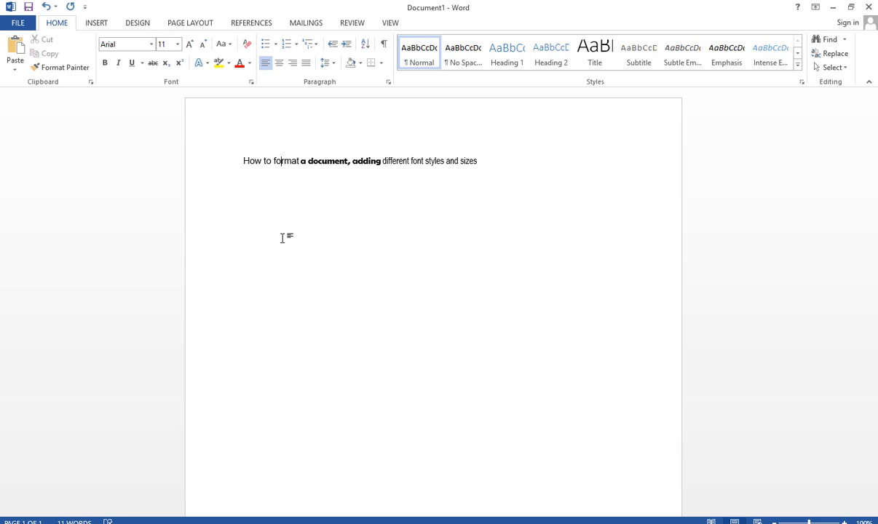
key("ctrl+a")
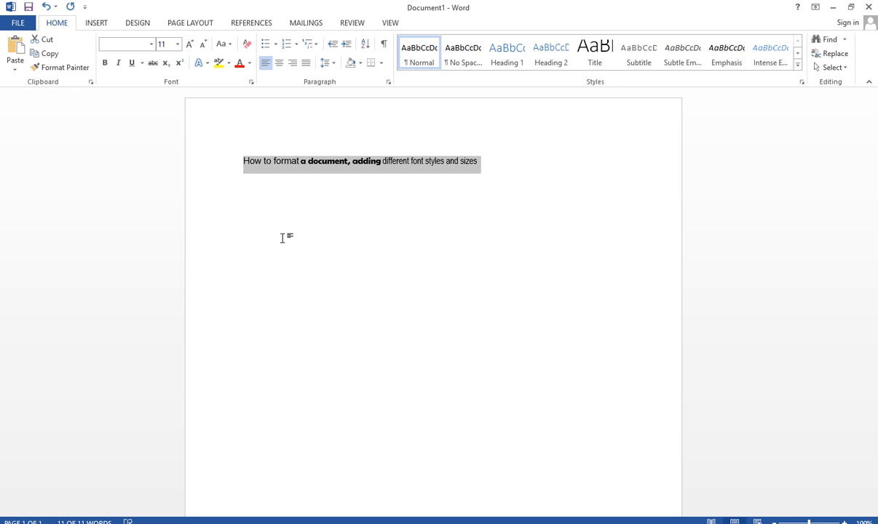
left_click(150, 46)
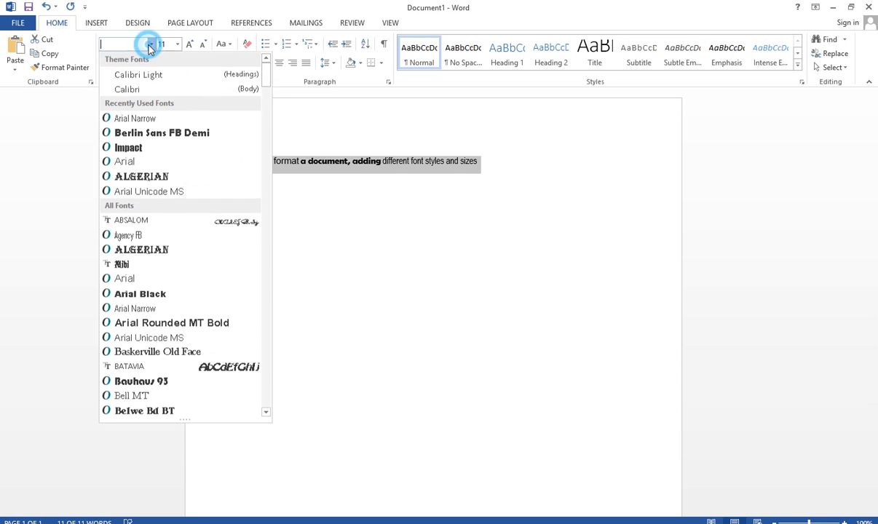
left_click(151, 91)
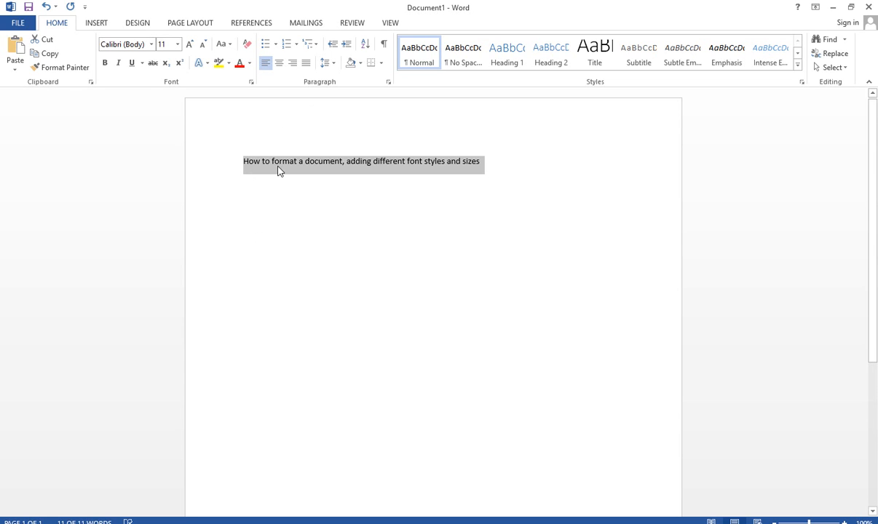
left_click(287, 211)
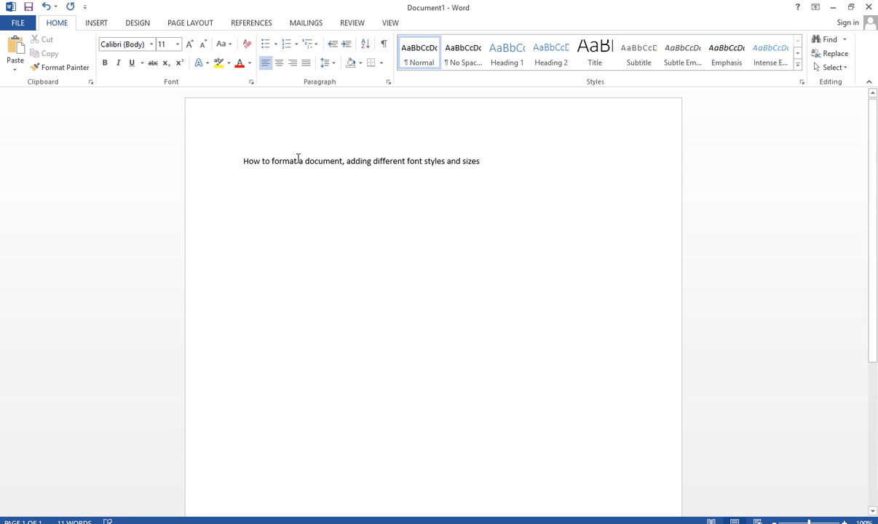
left_click(165, 44)
left_click(165, 44)
left_click(164, 44)
left_click(177, 43)
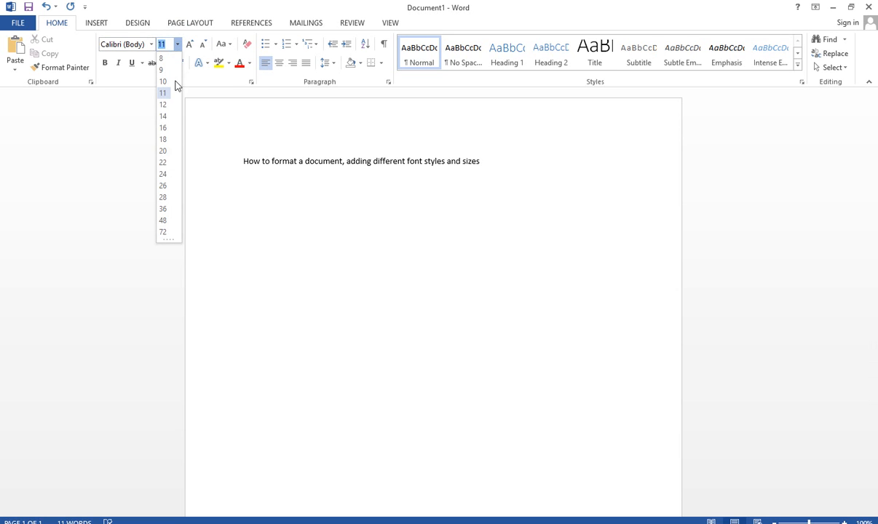
left_click(313, 182)
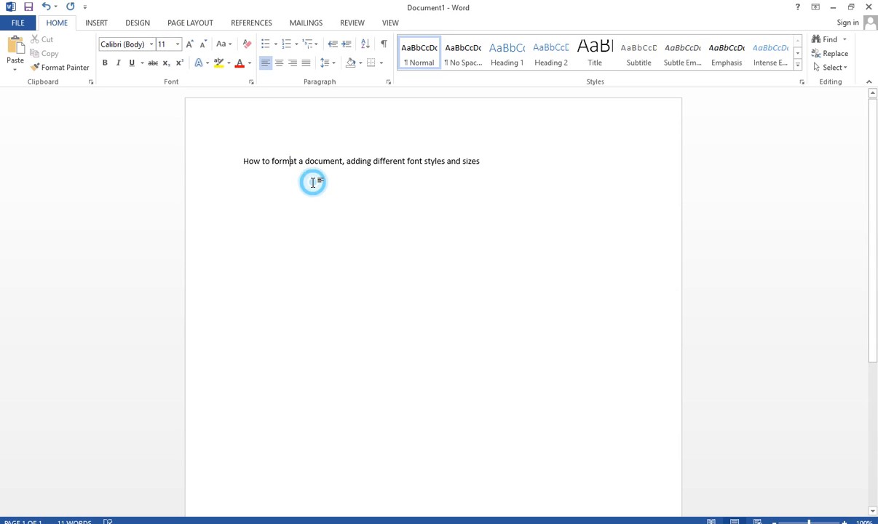
- Select the whole line and set its font size to 22
left_click_drag(237, 160, 502, 169)
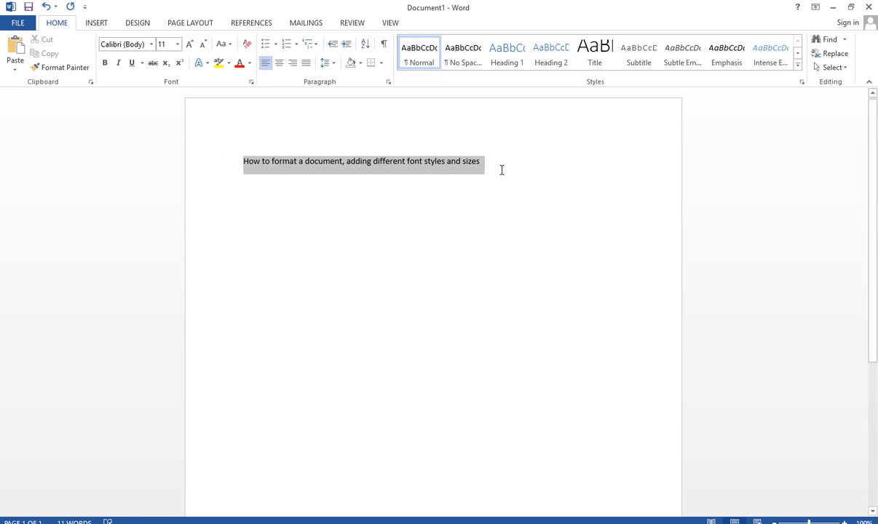
left_click(178, 45)
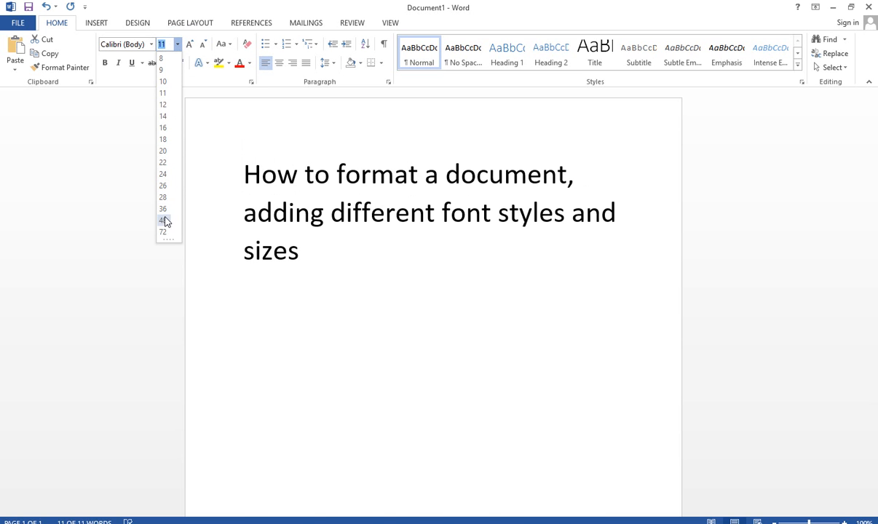
left_click(170, 164)
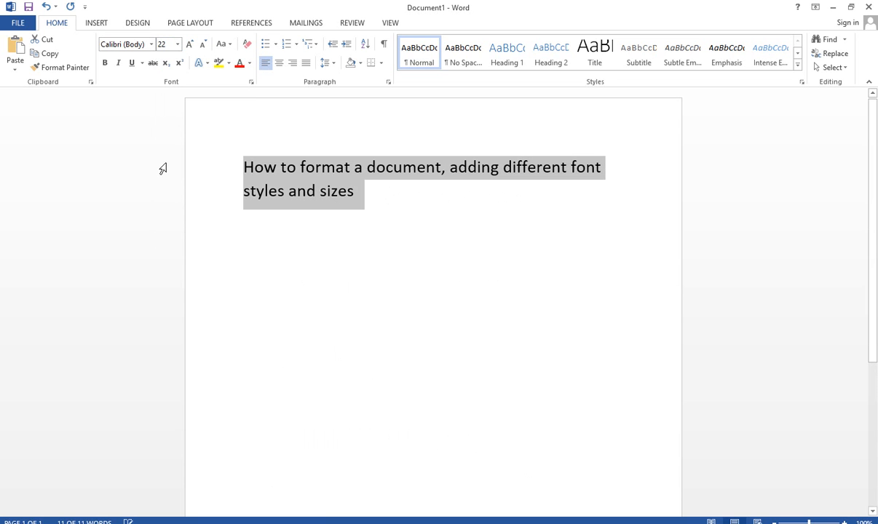
- Set the selected line to a custom font size of 19
left_click(178, 45)
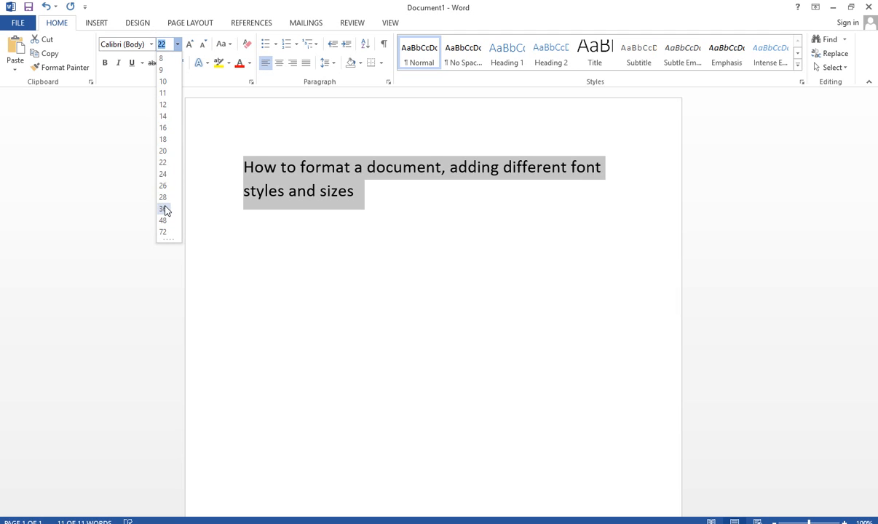
left_click_drag(163, 44, 168, 45)
left_click(170, 44)
key("BackSpace")
key("BackSpace")
key("Return")
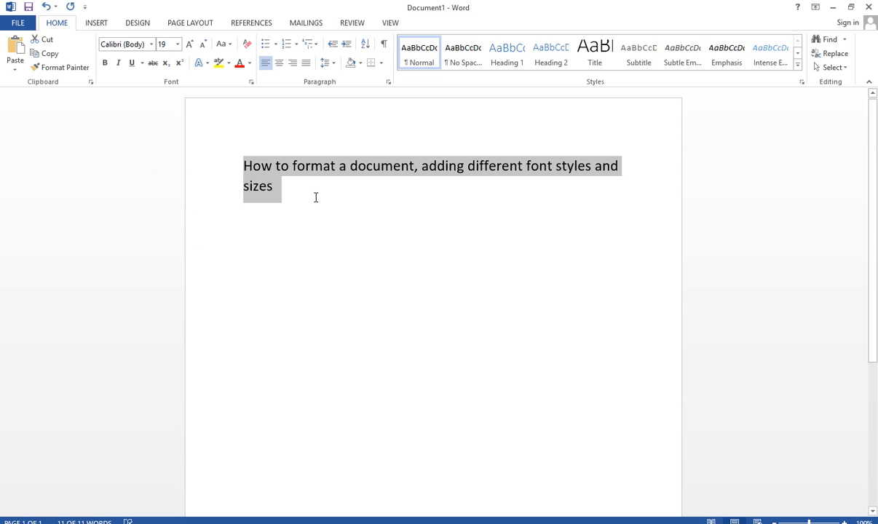
- Set the font size of the selected line to 24
left_click(177, 43)
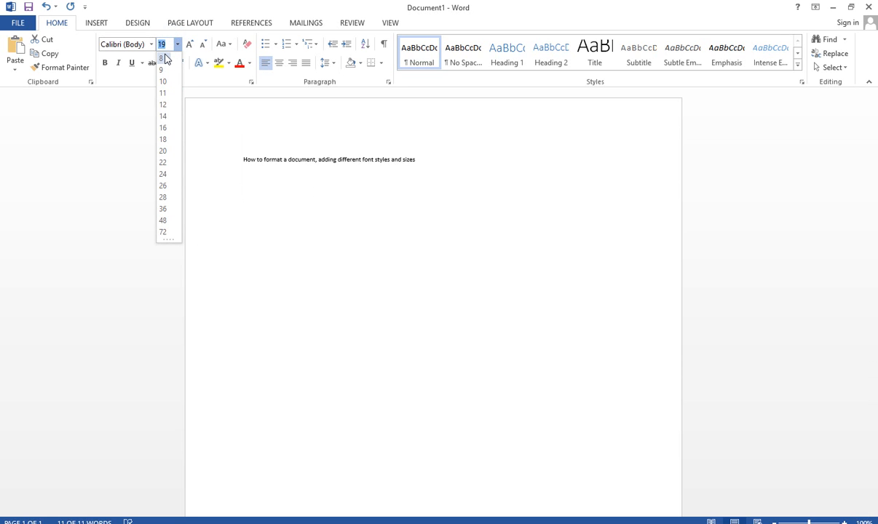
left_click(163, 175)
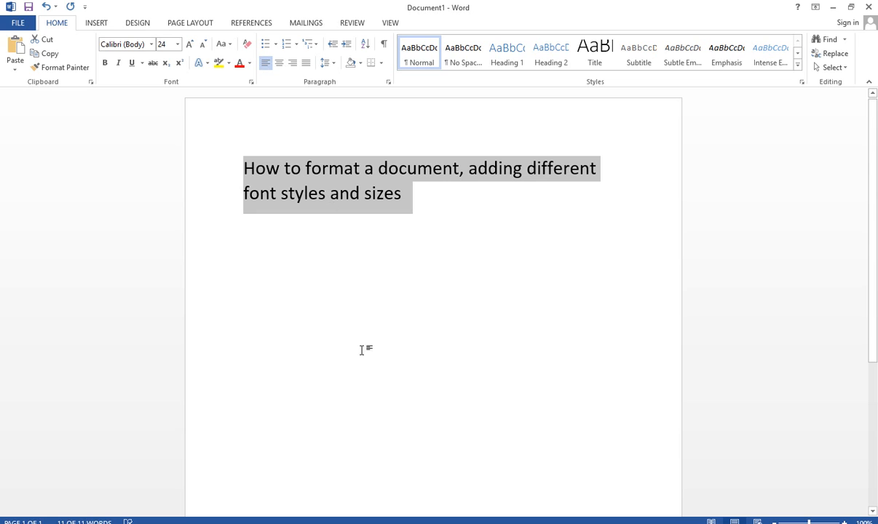
- Switch to Notepad, highlight "Color" in the second item of the topic list, and return to Document1 in Word
mouse_move(349, 523)
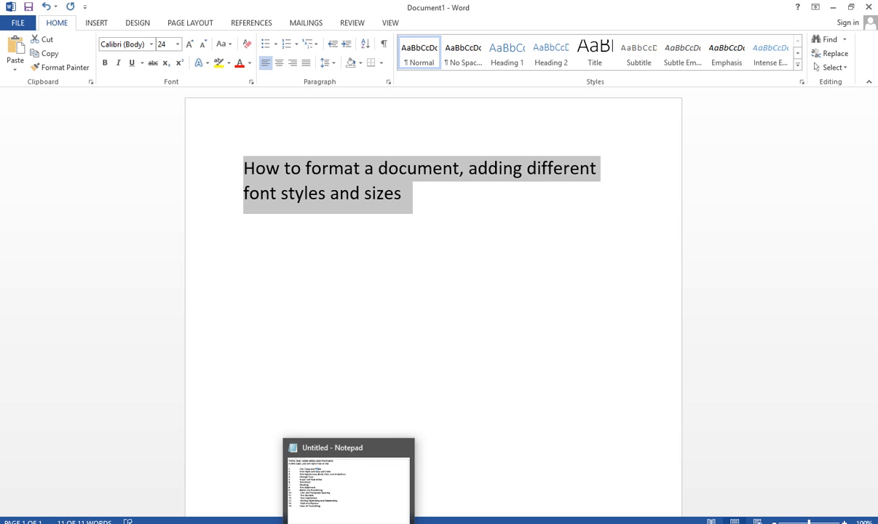
left_click(348, 523)
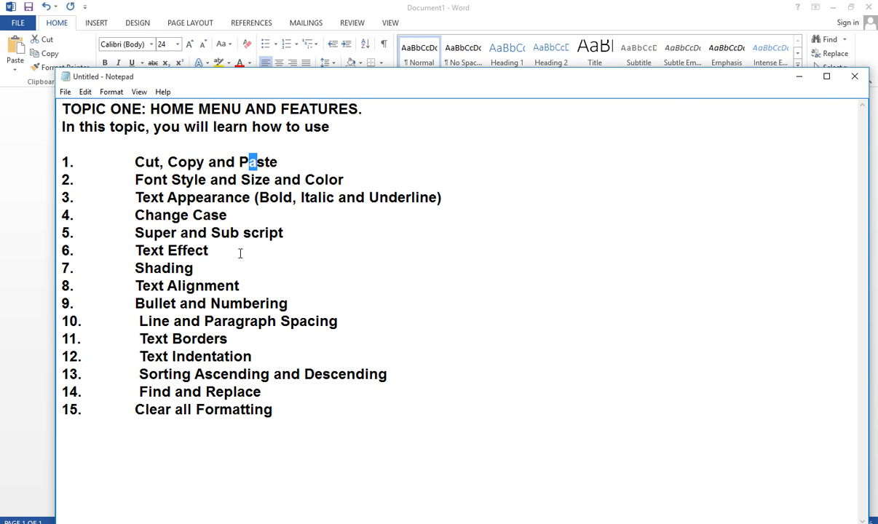
left_click_drag(314, 180, 343, 180)
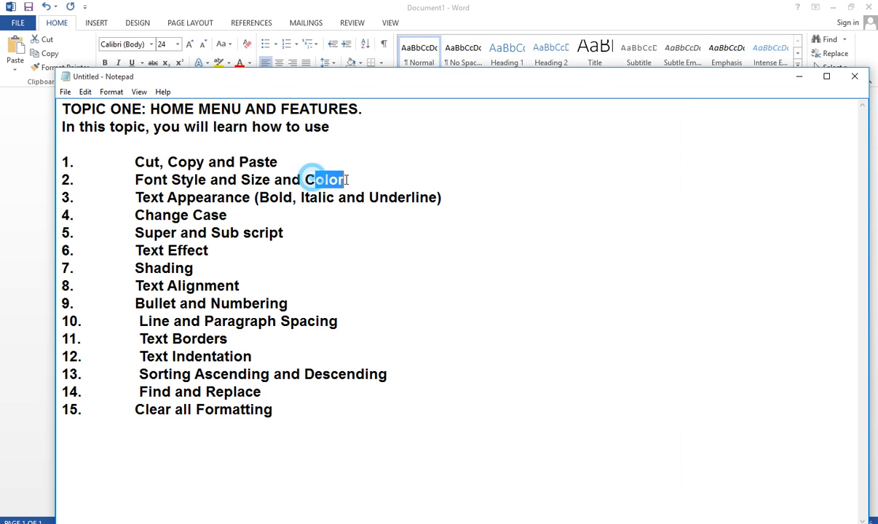
mouse_move(230, 523)
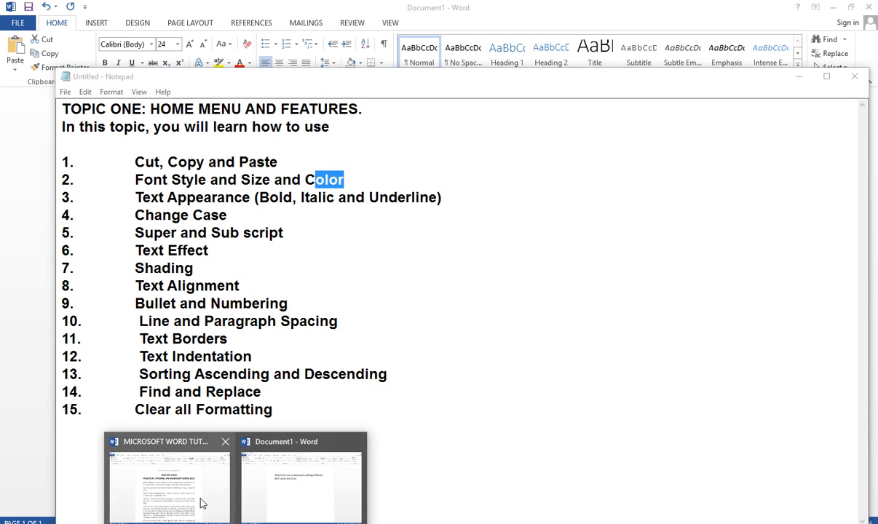
left_click(212, 466)
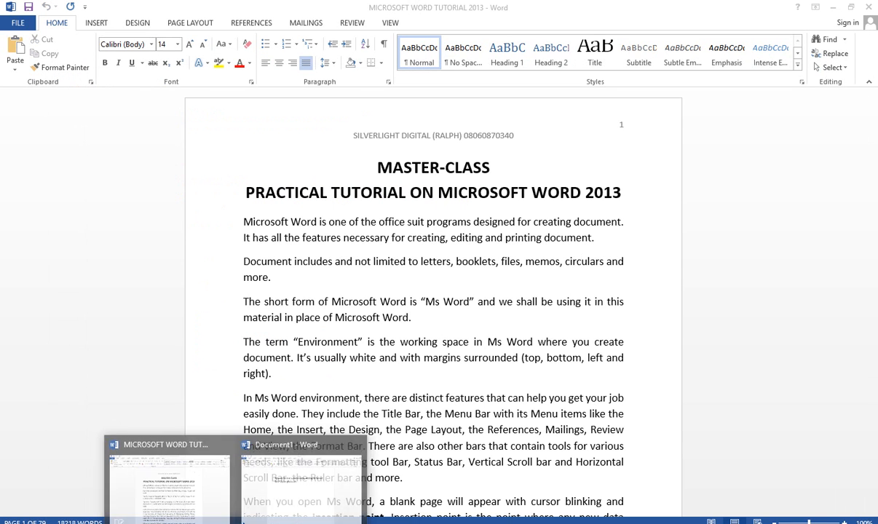
left_click(268, 471)
left_click(327, 208)
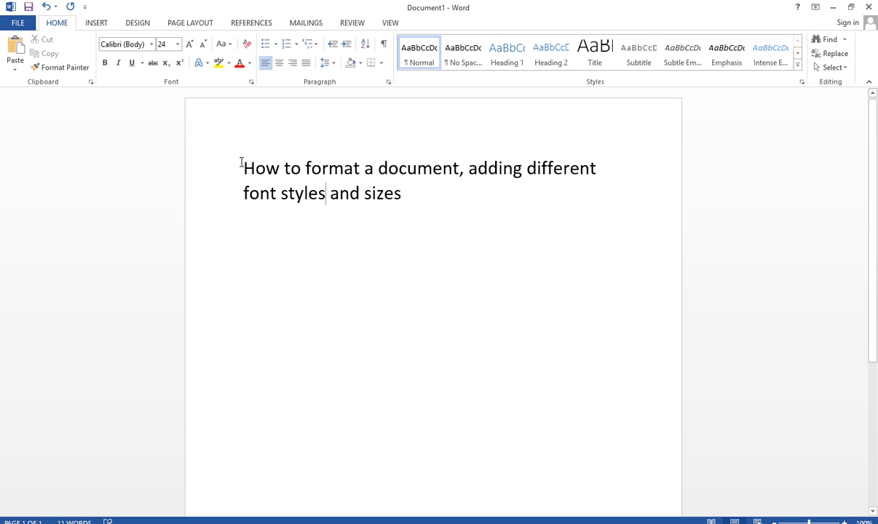
- Change the font color of the whole line to the standard green
left_click_drag(241, 162, 433, 196)
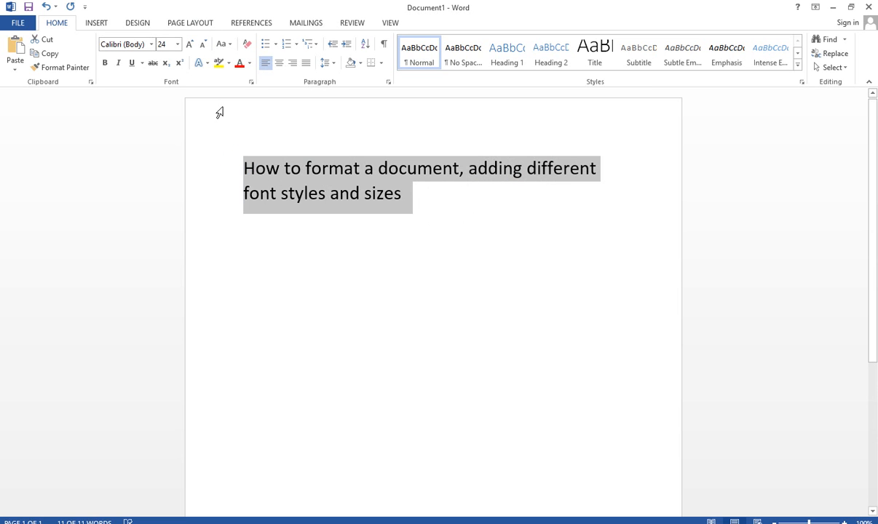
left_click(240, 74)
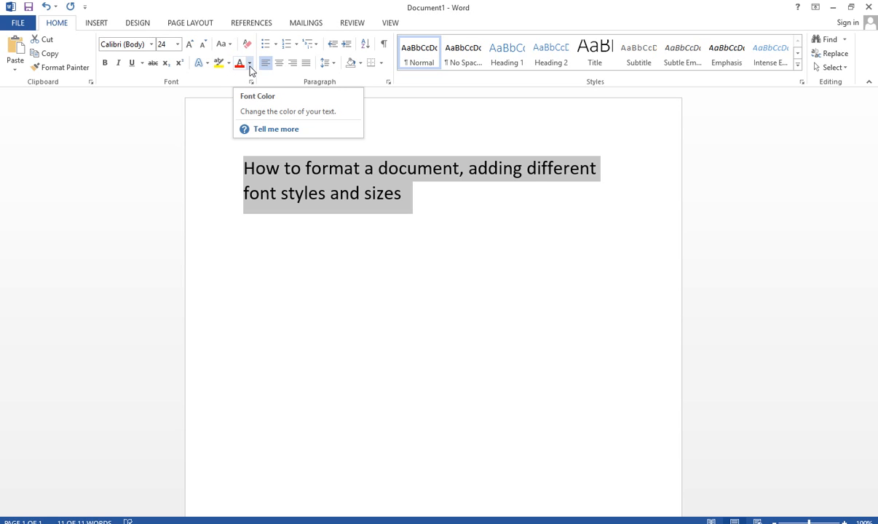
left_click(248, 64)
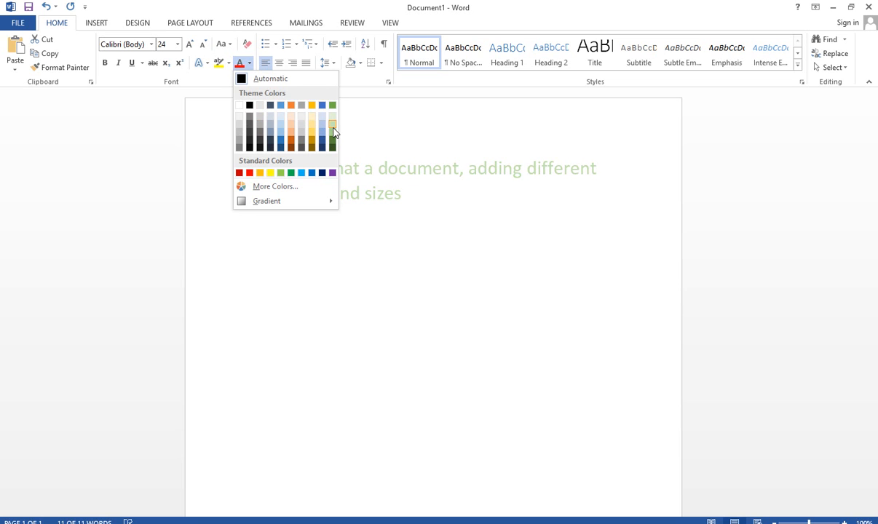
left_click(293, 173)
left_click(408, 169)
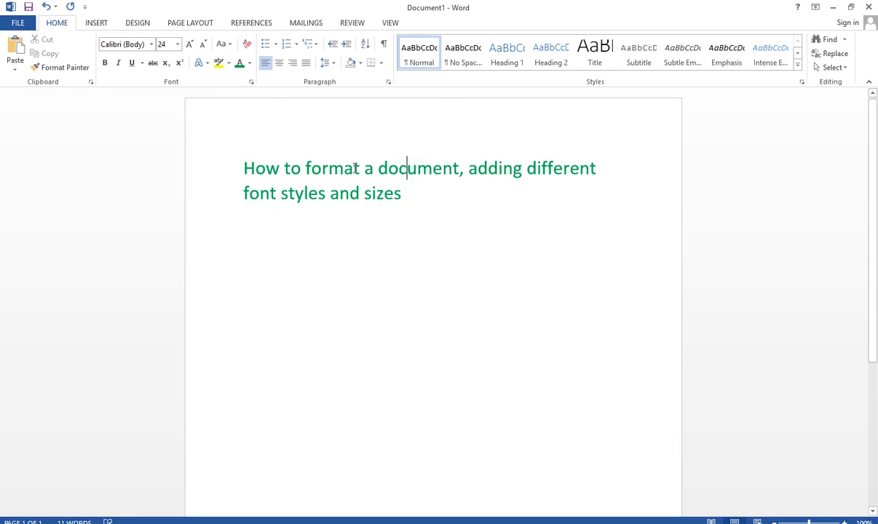
- Change the font color of the word "document" to the standard red
left_click_drag(378, 168, 461, 169)
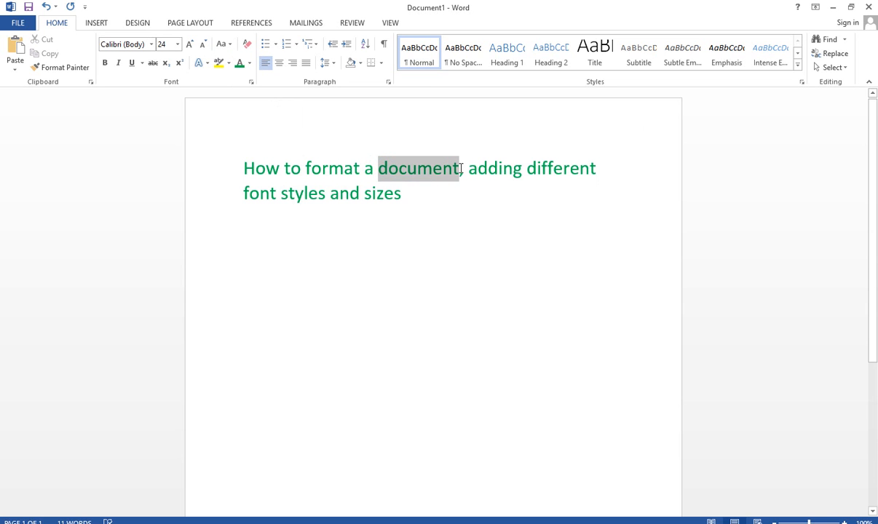
left_click(250, 63)
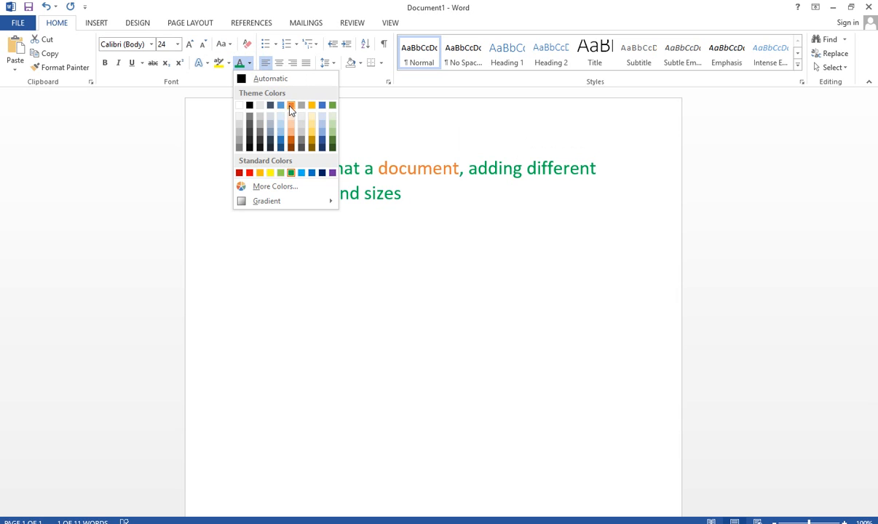
left_click(249, 172)
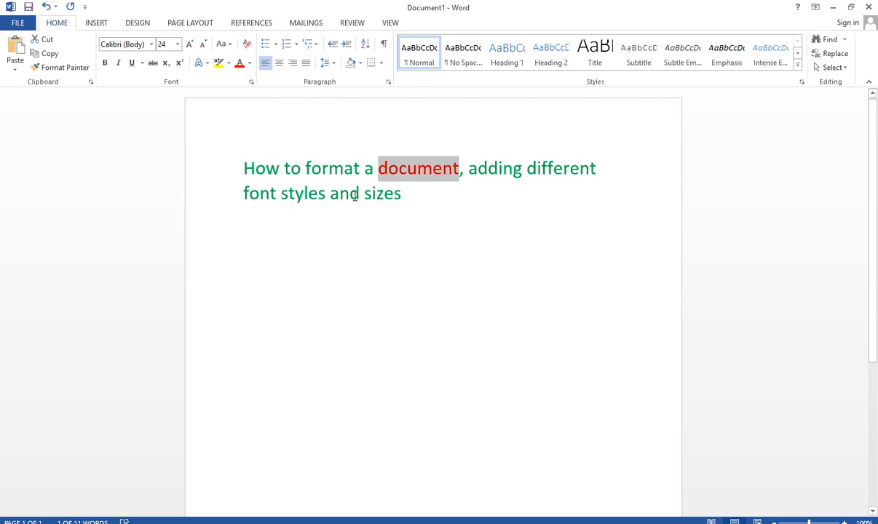
- Change the font color of the word "styles" to the standard yellow
left_click_drag(322, 195, 282, 195)
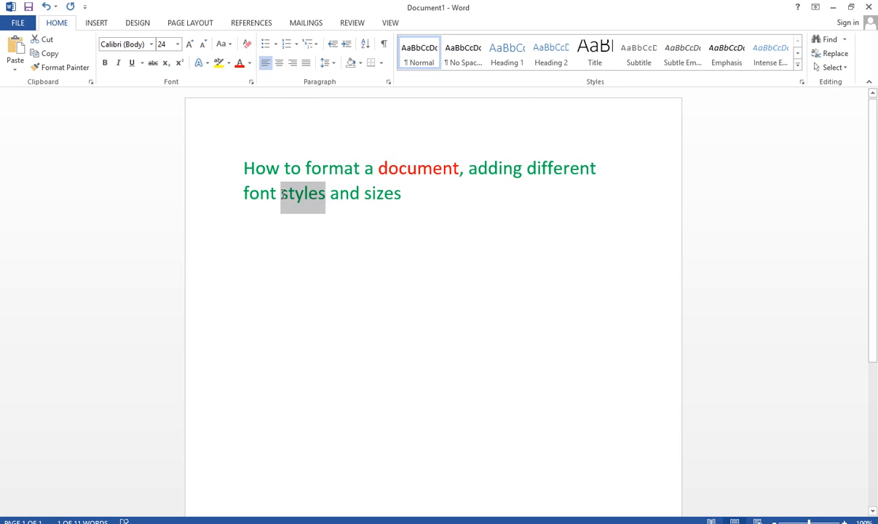
left_click(249, 63)
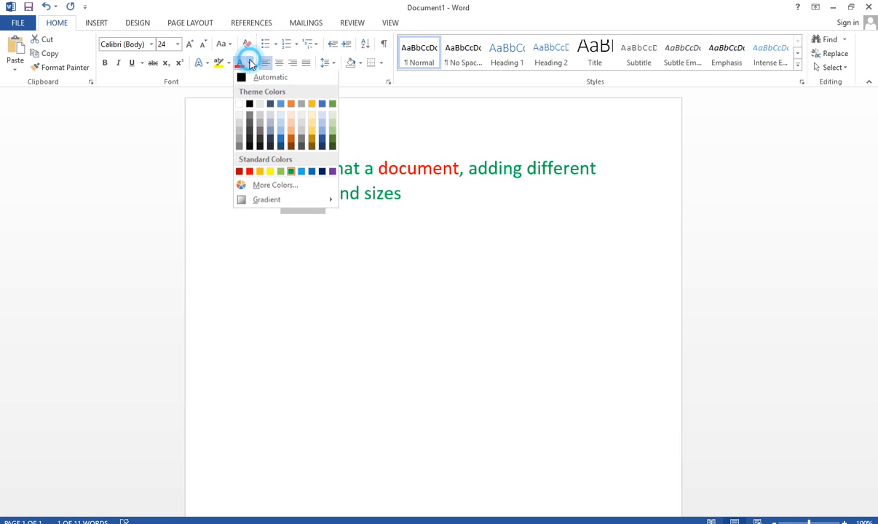
left_click(270, 172)
left_click(377, 248)
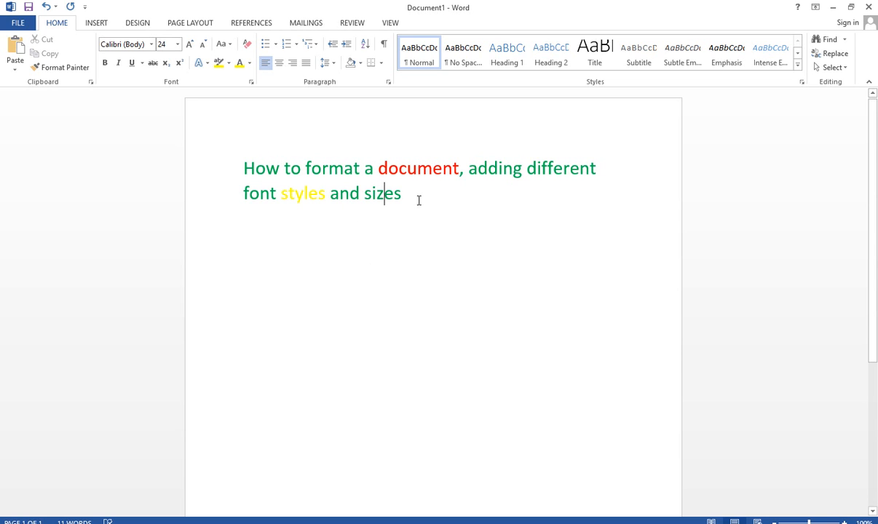
- Reset the font color of the whole line to Automatic
left_click_drag(414, 199, 200, 165)
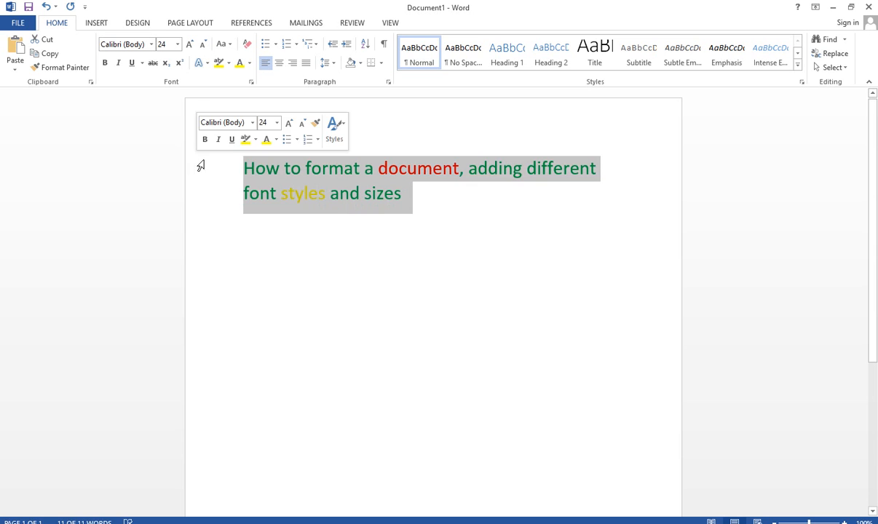
left_click(302, 224)
left_click_drag(242, 167, 384, 195)
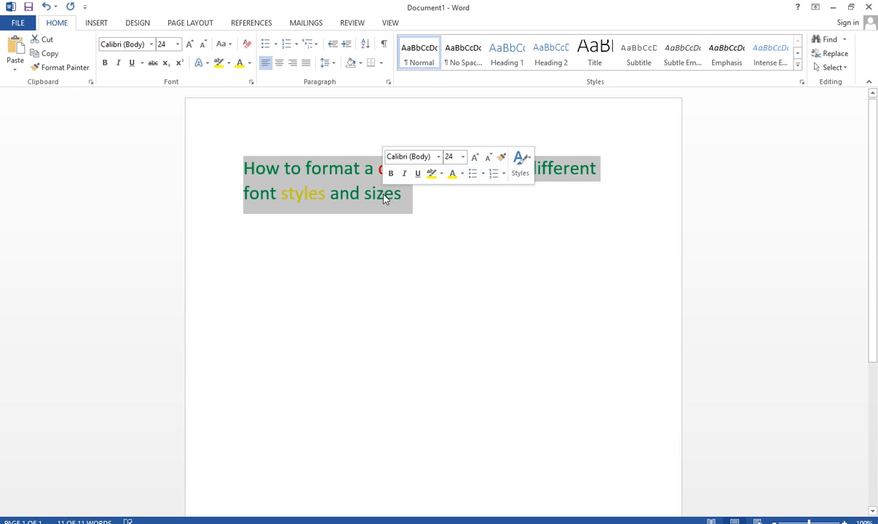
left_click(250, 64)
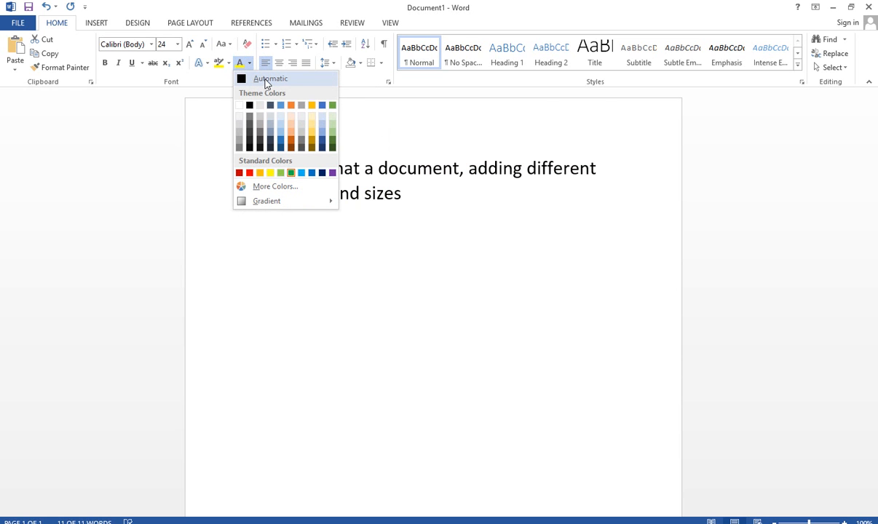
left_click(266, 80)
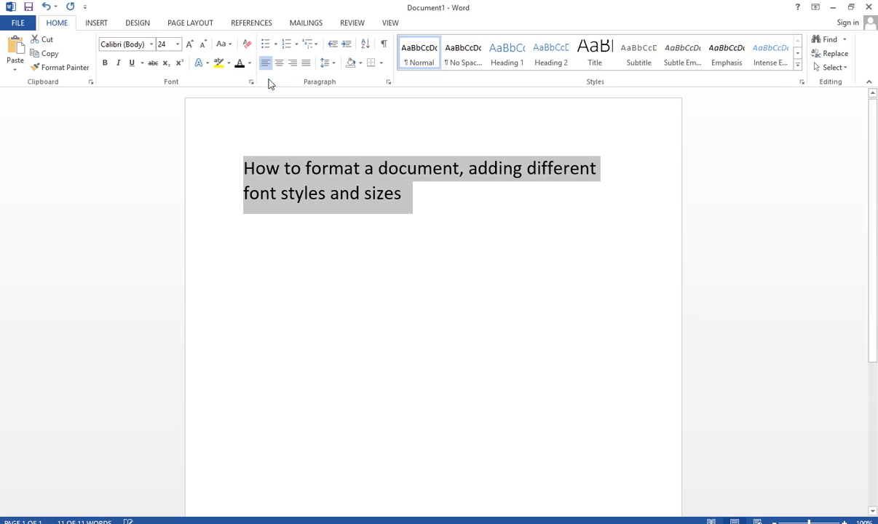
left_click(426, 263)
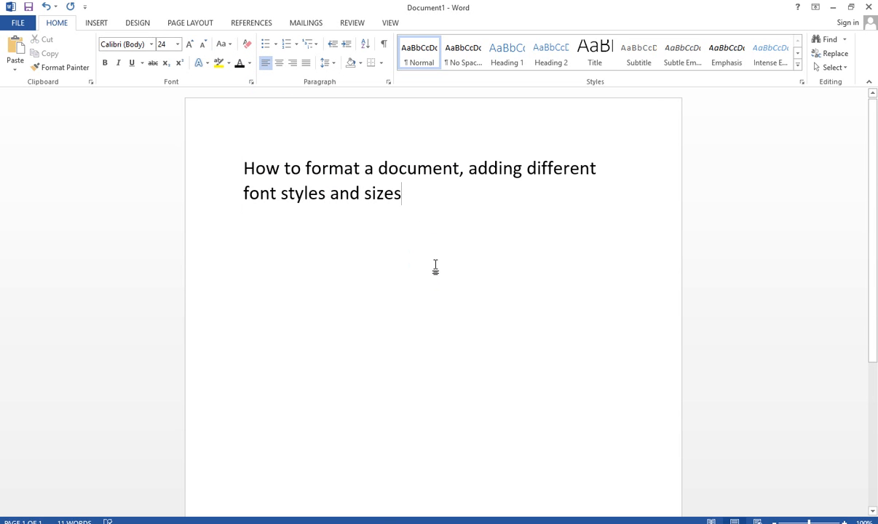
- Switch to Notepad to check the next item in the topic list and return to Document1 in Word
left_click(309, 523)
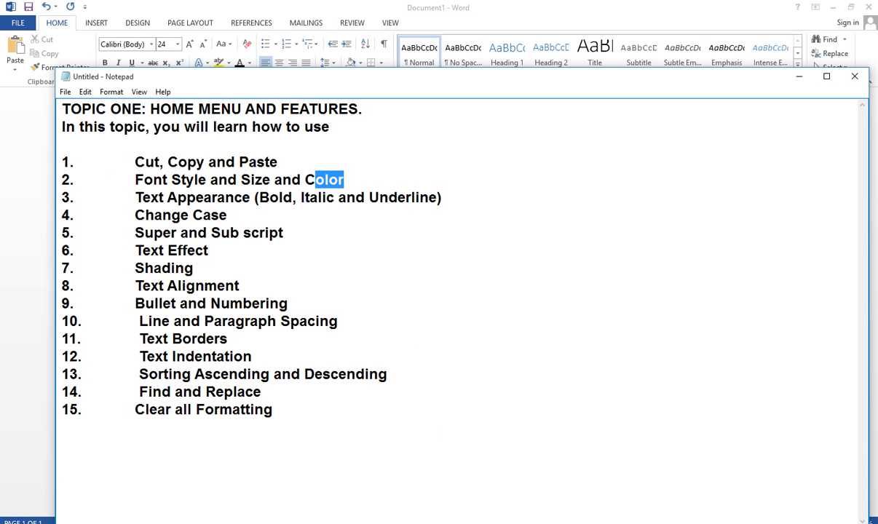
left_click(308, 480)
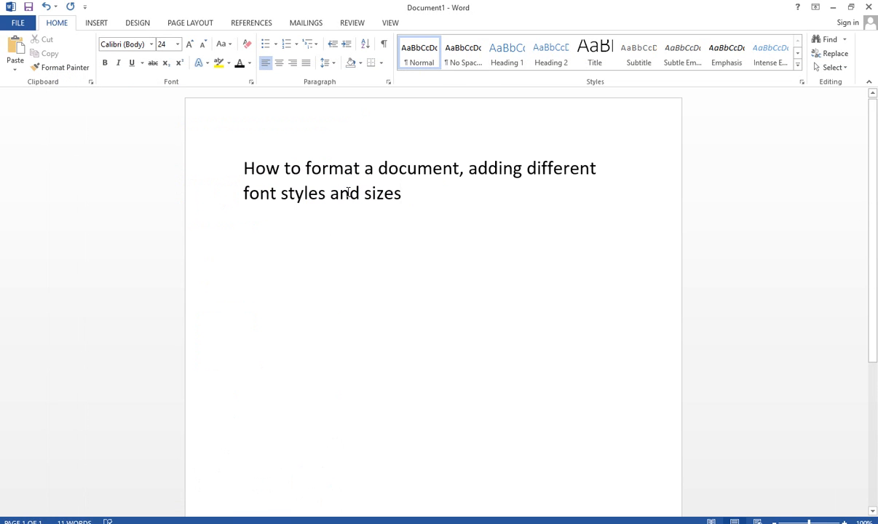
left_click(361, 268)
- Apply bold, italic and underline to the whole line
left_click(244, 167)
left_click_drag(301, 175, 402, 198)
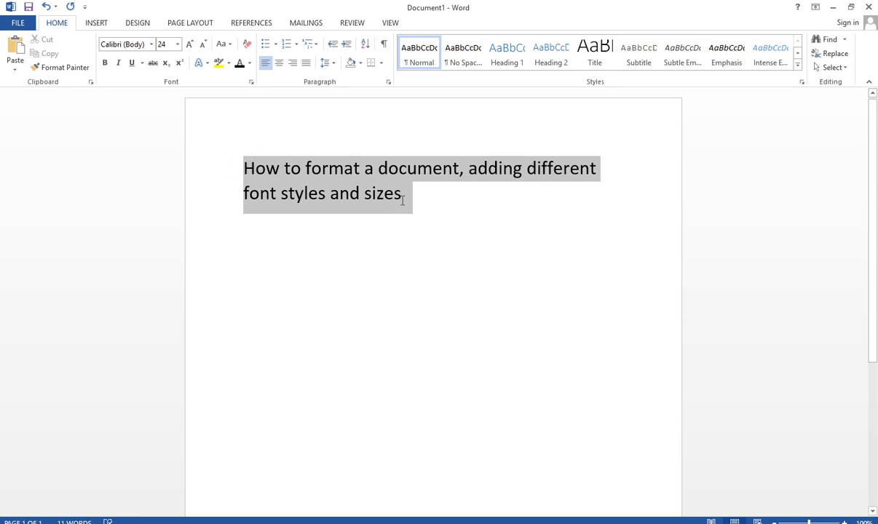
left_click(103, 72)
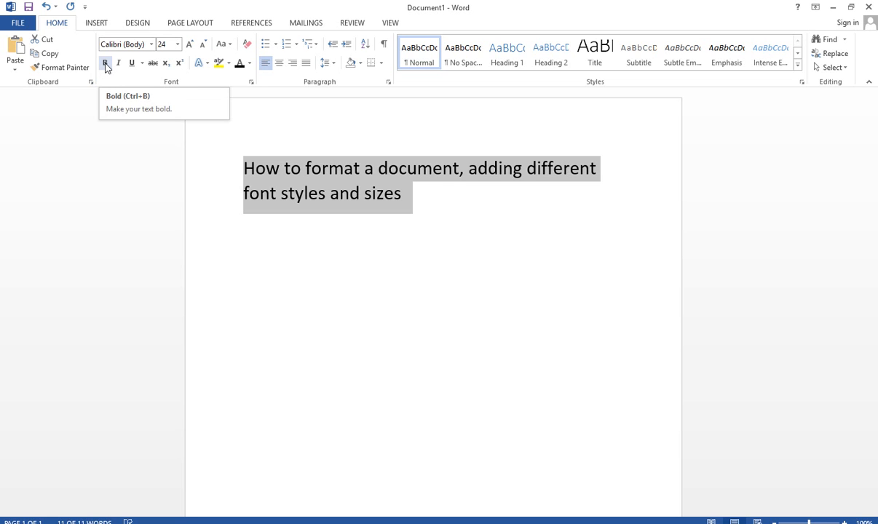
left_click(106, 64)
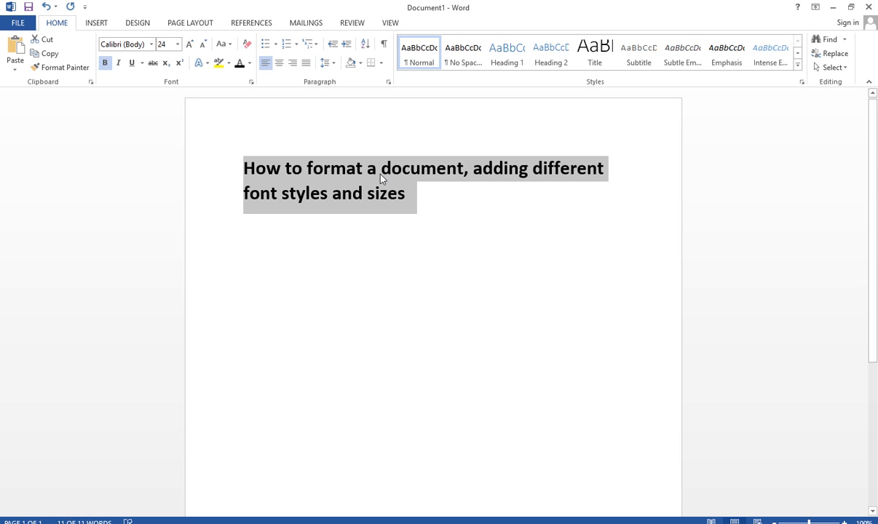
left_click(119, 64)
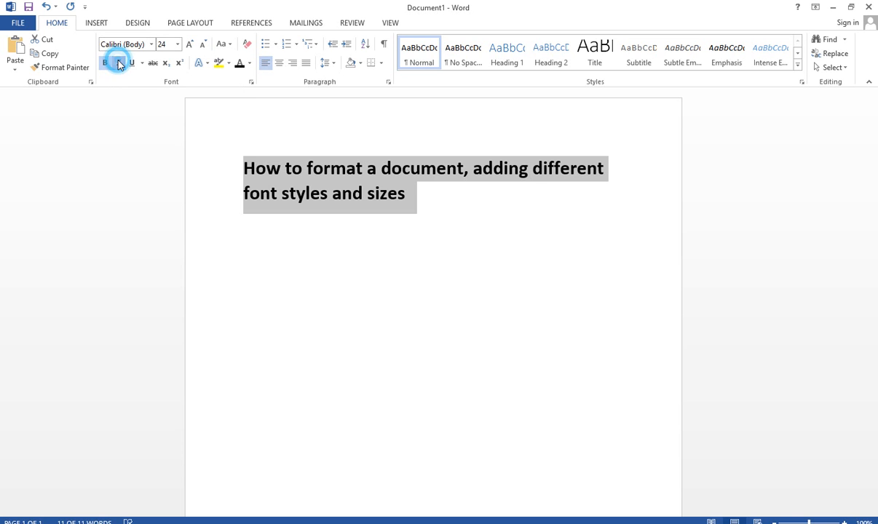
left_click(131, 63)
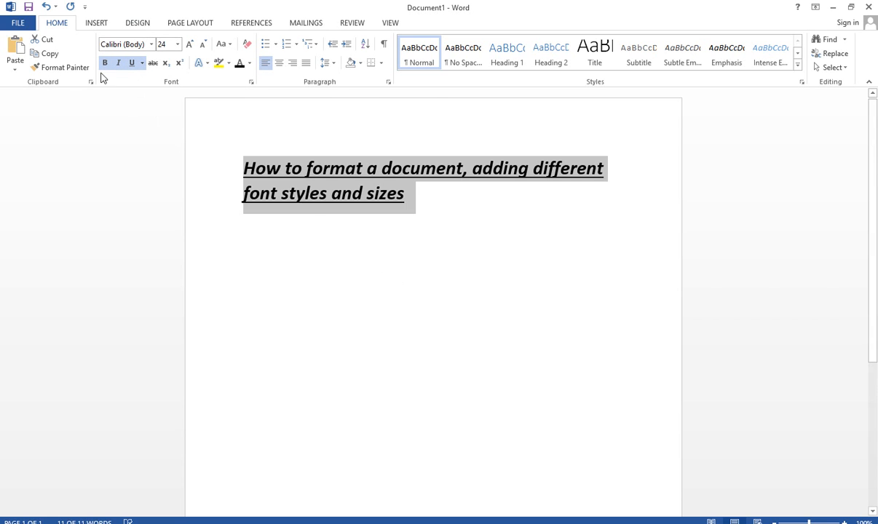
- Remove the bold, italic and underline formatting from the whole line
left_click(362, 172)
left_click_drag(409, 202, 242, 166)
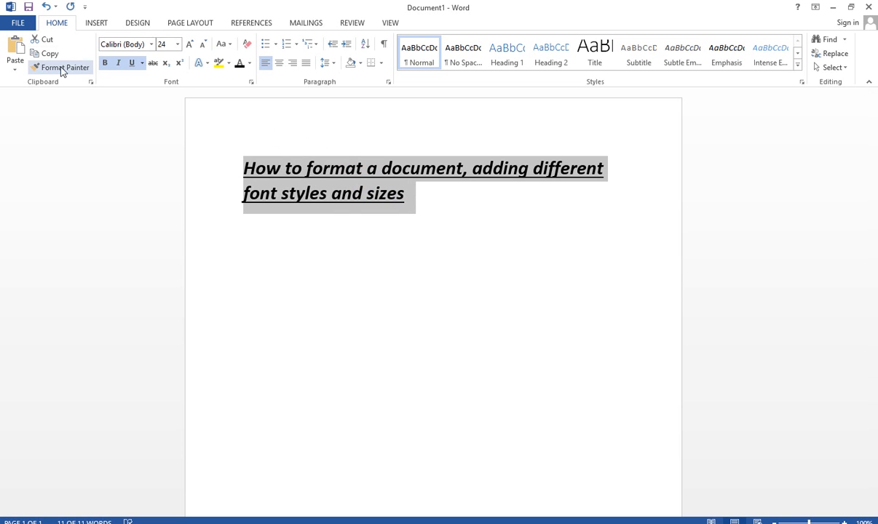
left_click(105, 63)
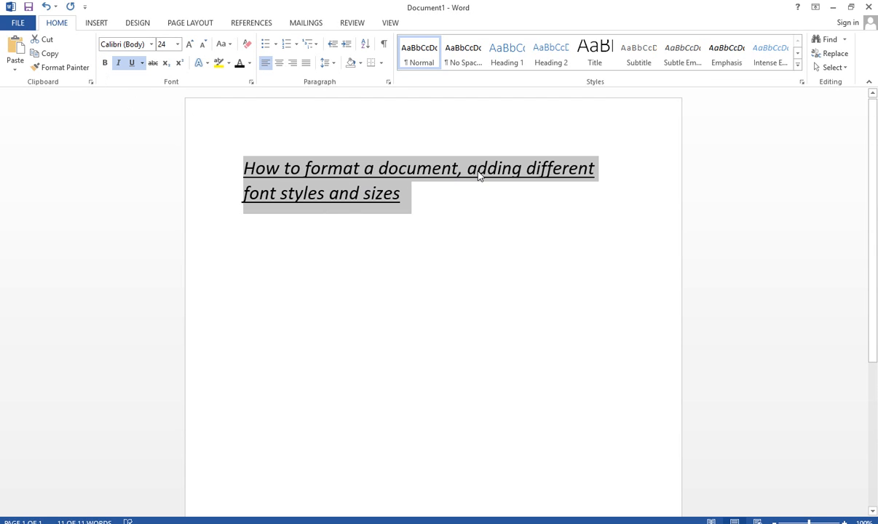
left_click(118, 63)
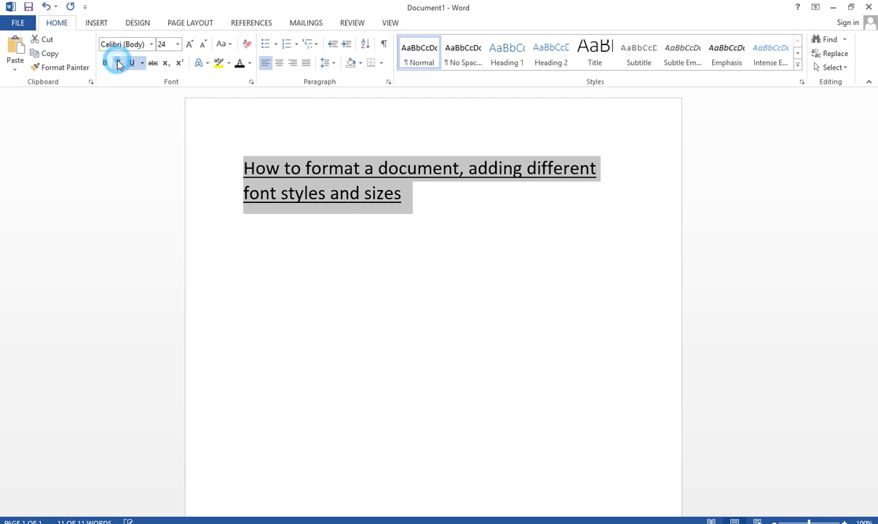
left_click(132, 62)
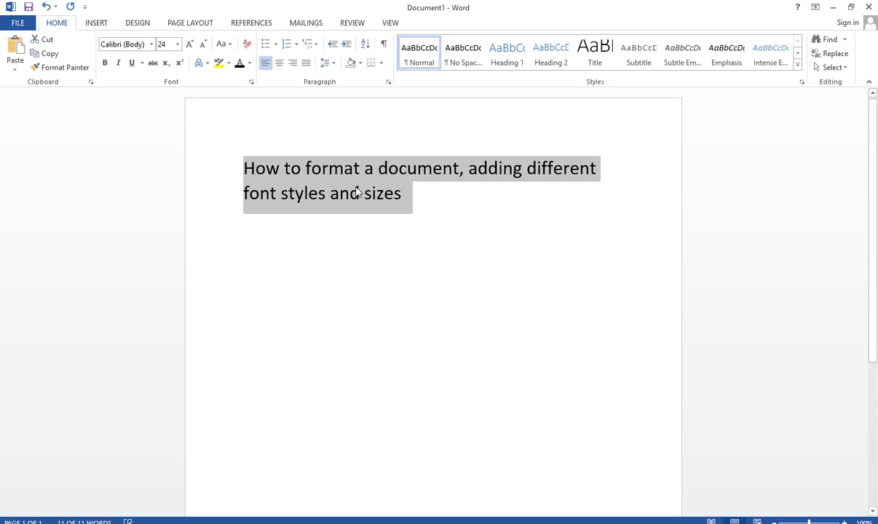
- Apply a double underline to the selected line and set the underline color to the standard red
left_click(143, 64)
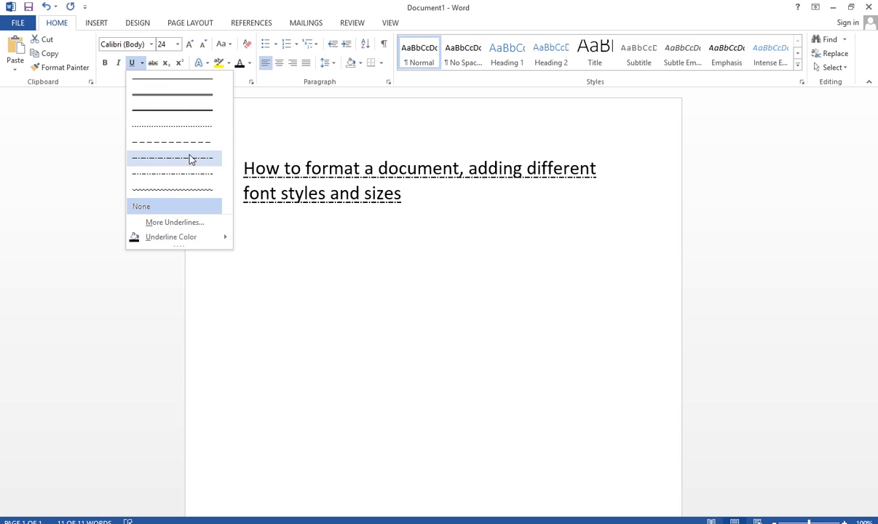
mouse_move(176, 239)
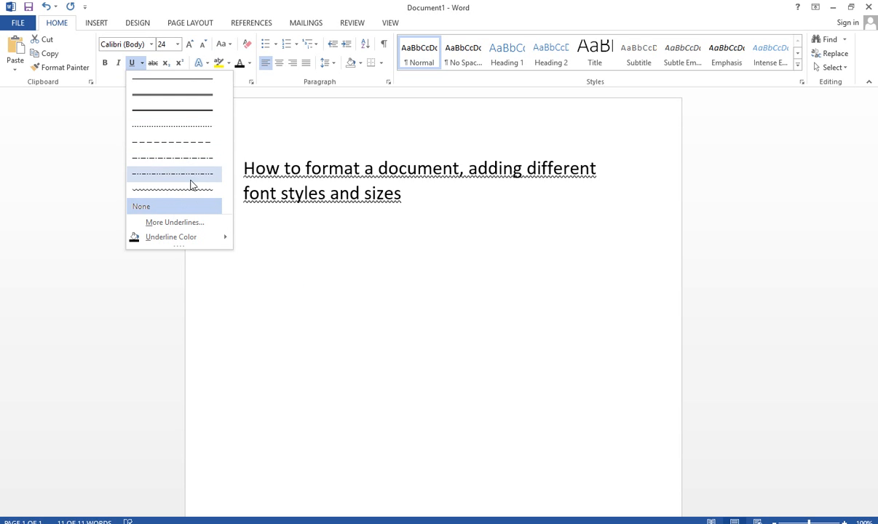
left_click(183, 87)
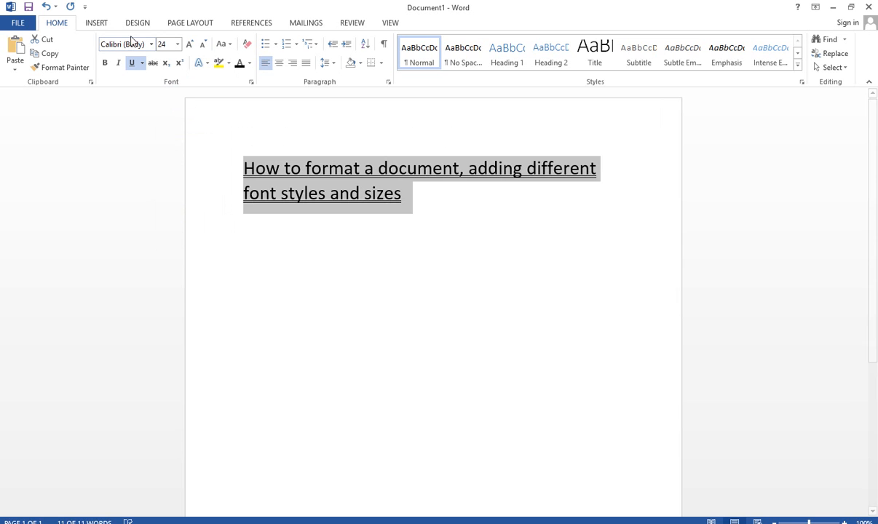
left_click(142, 63)
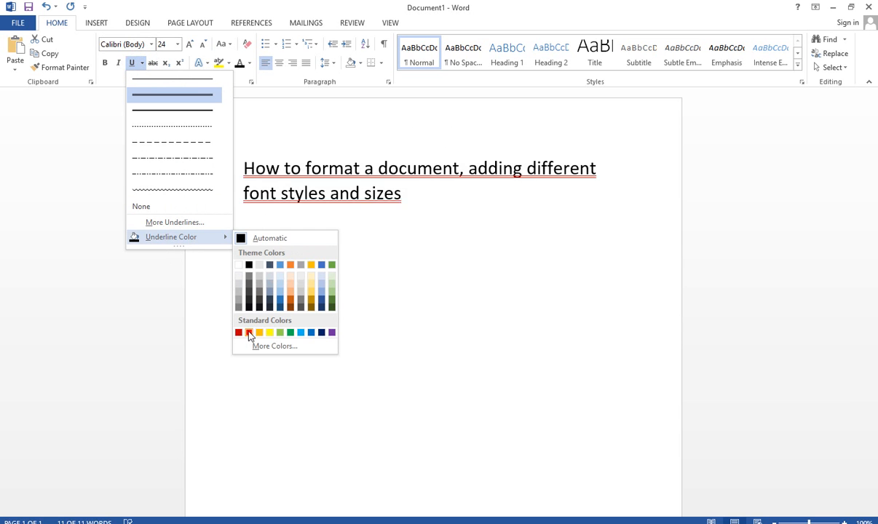
left_click(248, 332)
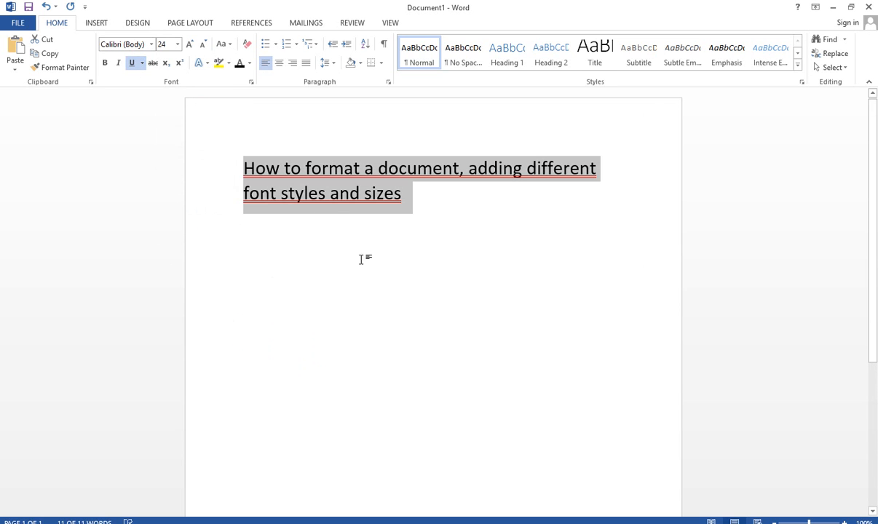
left_click(348, 298)
- Remove the red double underline from the whole line
left_click_drag(409, 196, 206, 163)
left_click(130, 64)
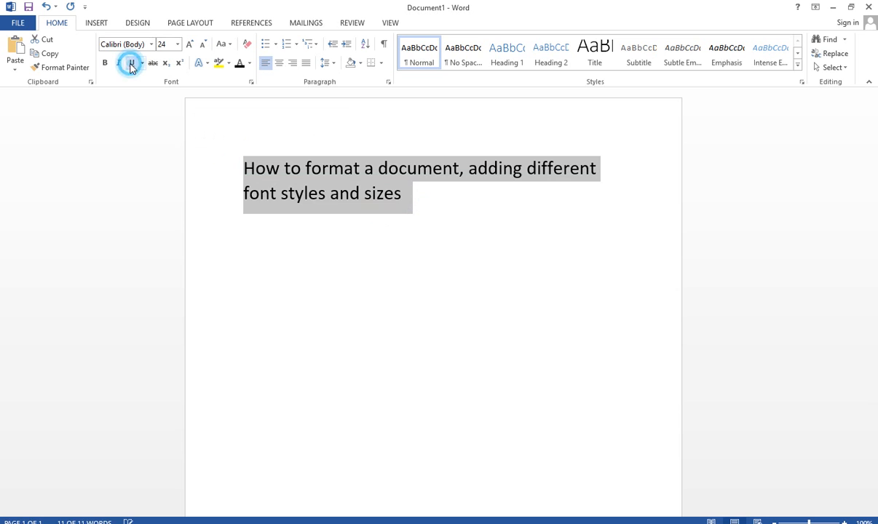
left_click(404, 251)
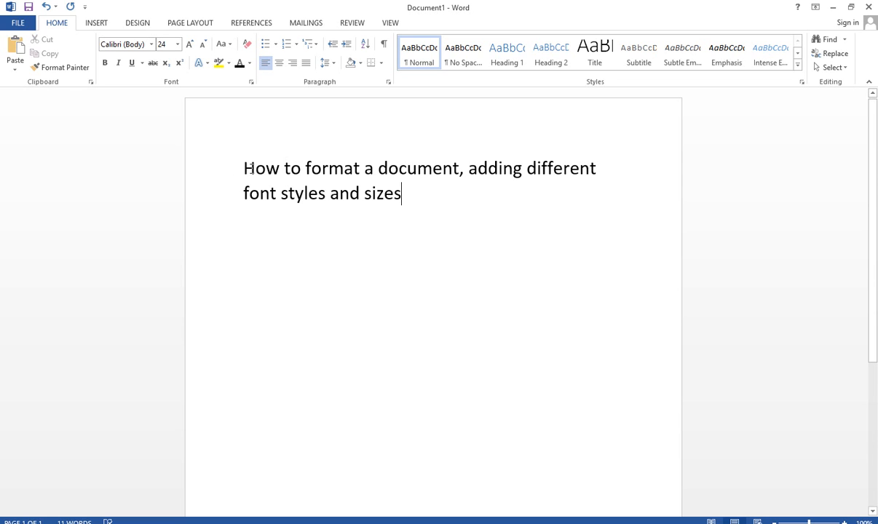
left_click_drag(250, 166, 428, 214)
left_click(261, 172)
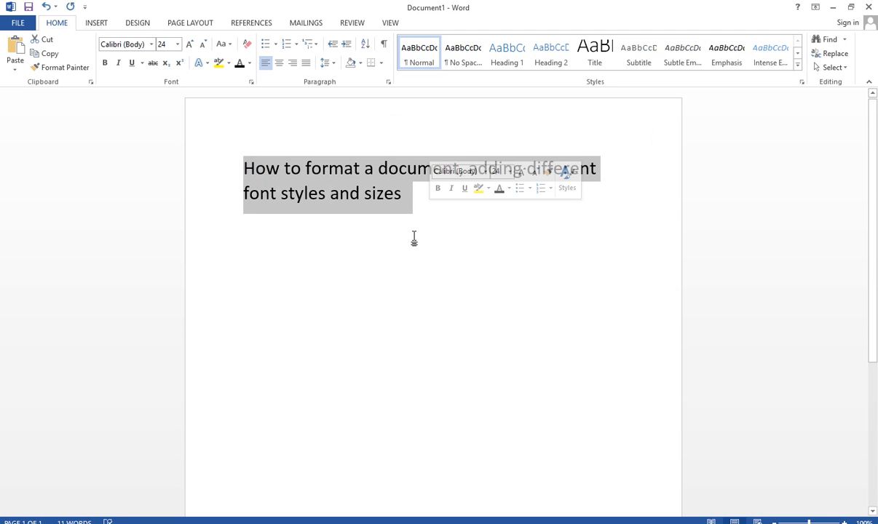
left_click(309, 226)
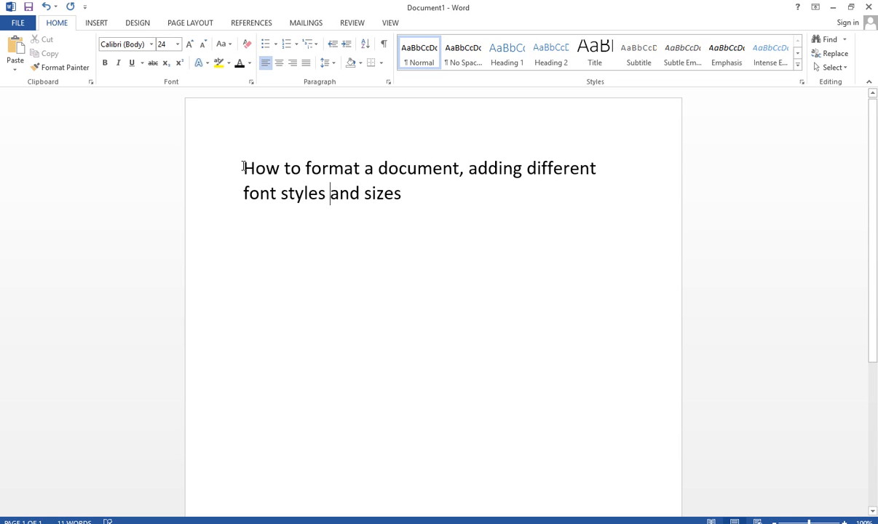
- Change the case of the whole line to lowercase, followed by UPPERCASE
left_click_drag(243, 166, 418, 186)
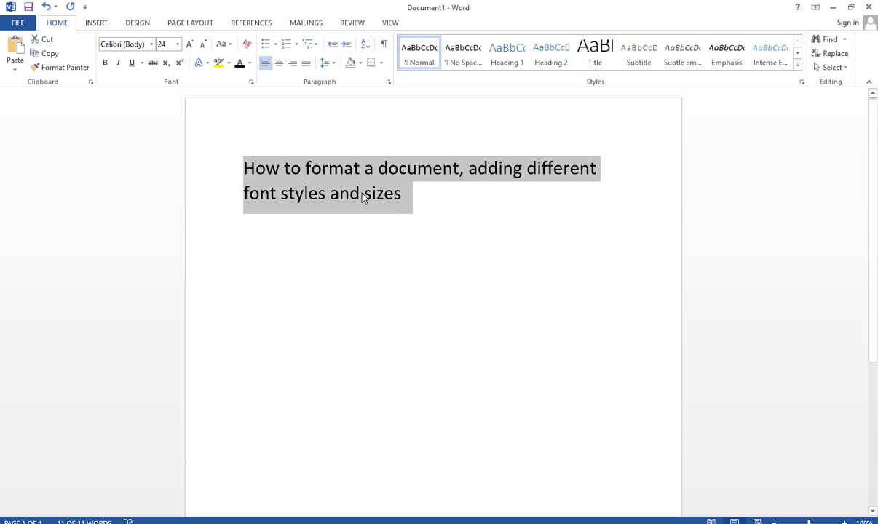
left_click(225, 51)
left_click(224, 52)
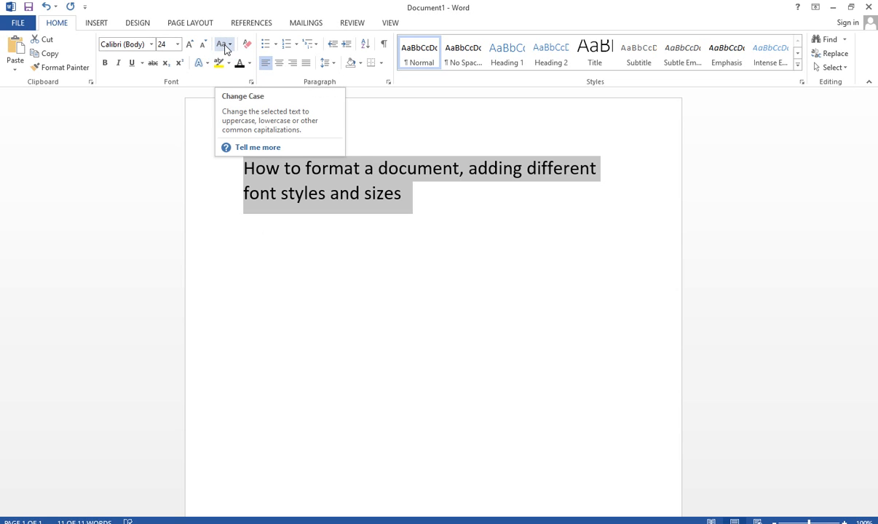
left_click(230, 45)
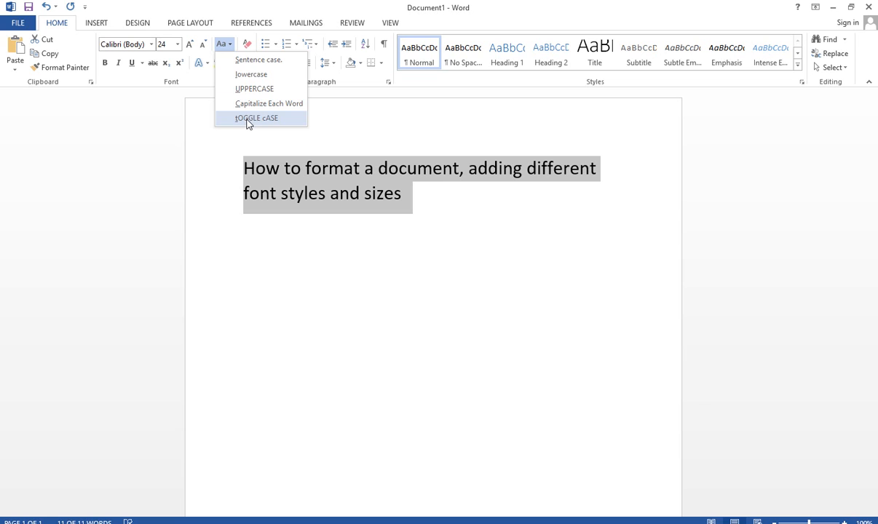
left_click(251, 74)
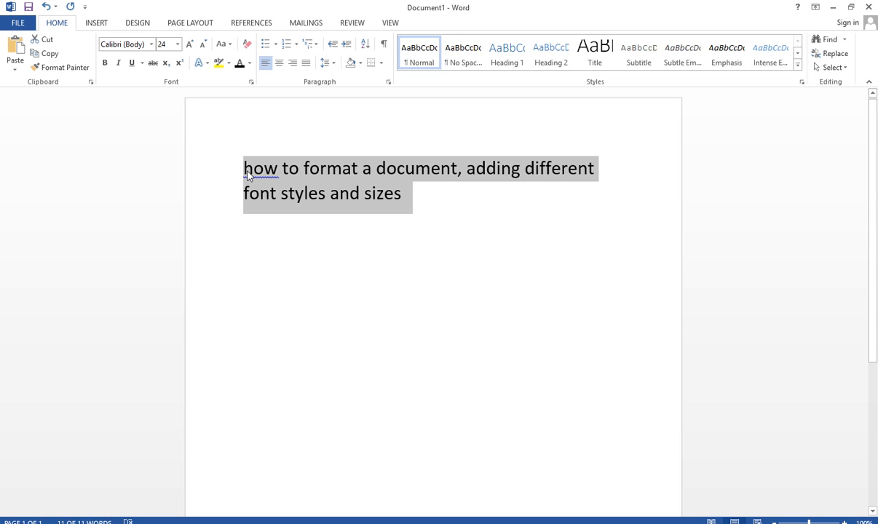
left_click(230, 45)
left_click(239, 88)
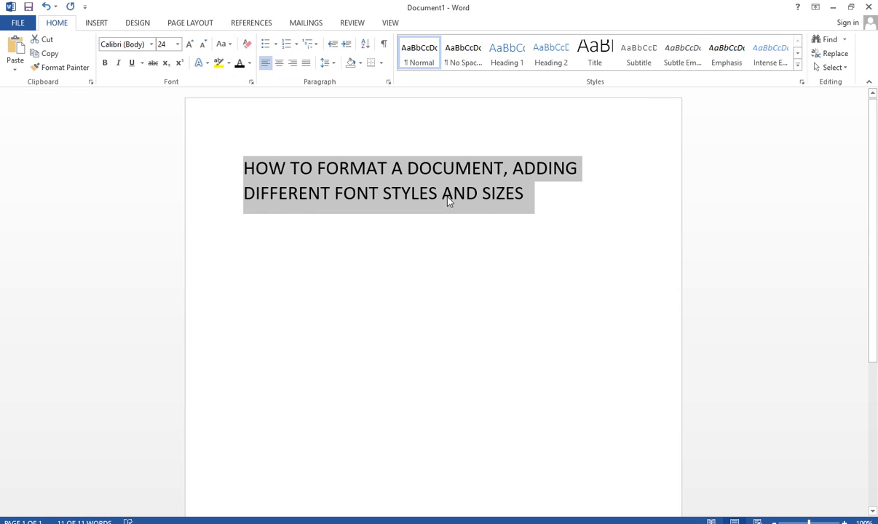
- Change the case of the whole line to Capitalize Each Word, followed by tOGGLE cASE
left_click(230, 45)
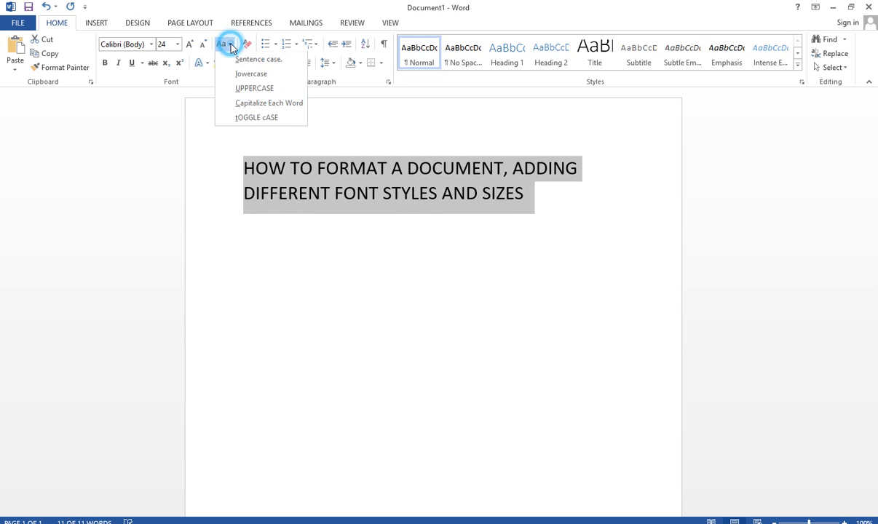
left_click(260, 104)
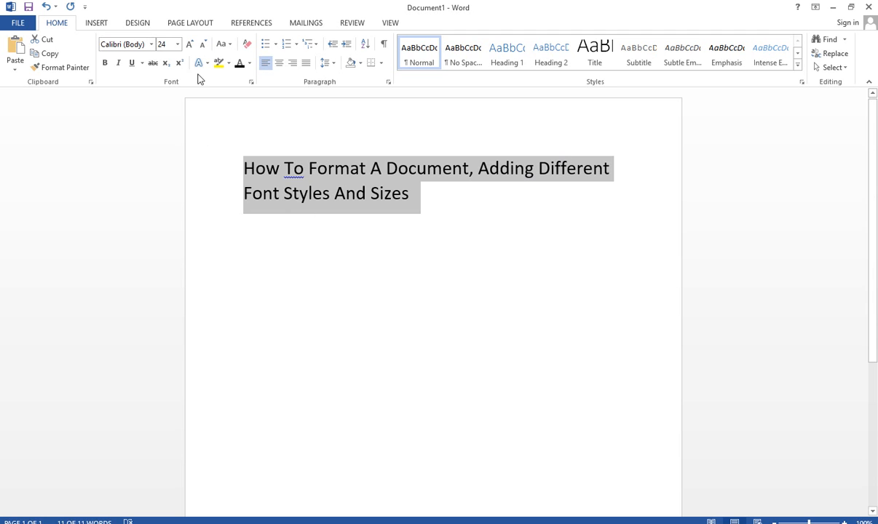
left_click(229, 46)
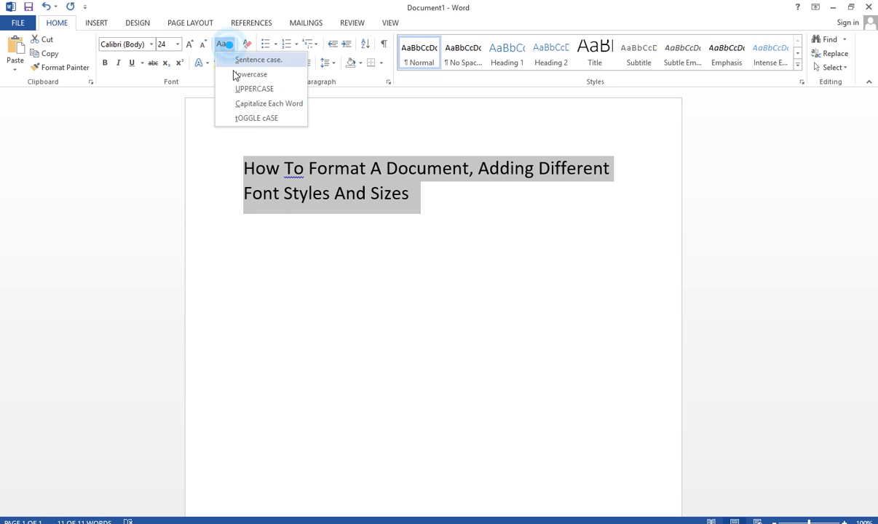
left_click(248, 117)
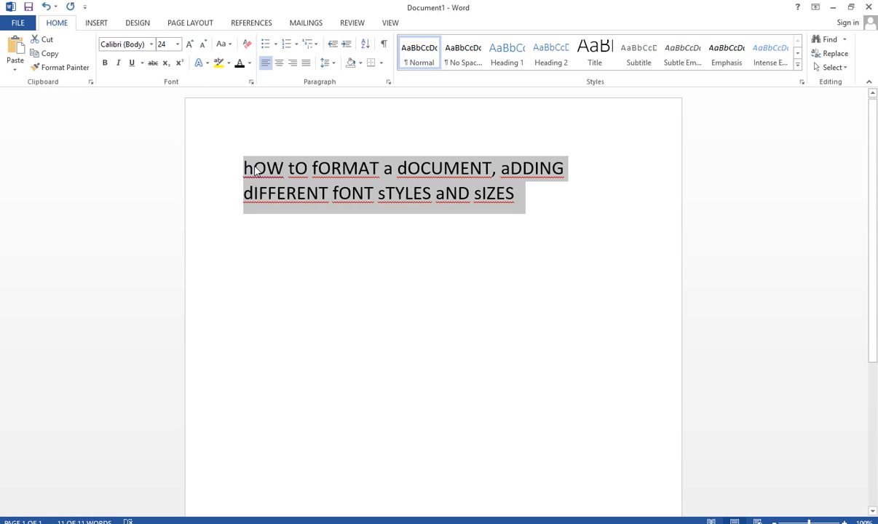
- Change the case of the whole line to Sentence case
left_click(230, 45)
left_click(243, 61)
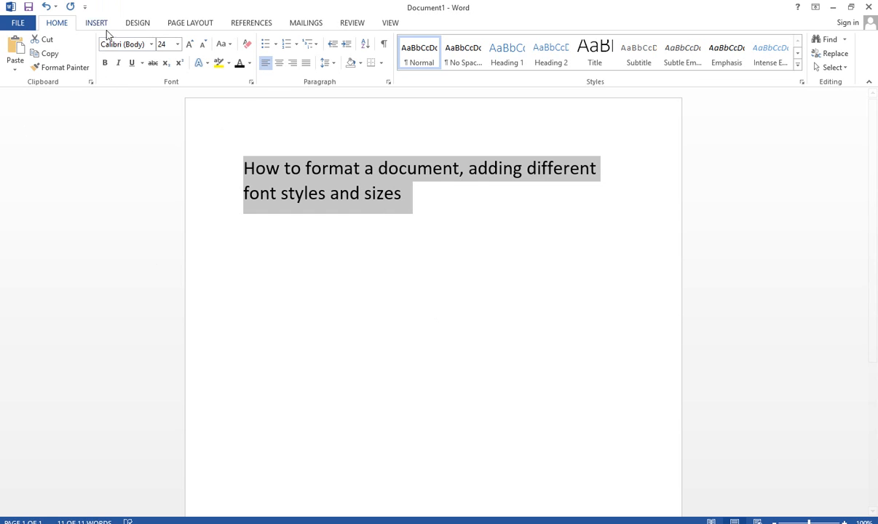
- Review the available fonts, font sizes, underline styles, font colors and case options for the selected line, and deselect the text
left_click(151, 45)
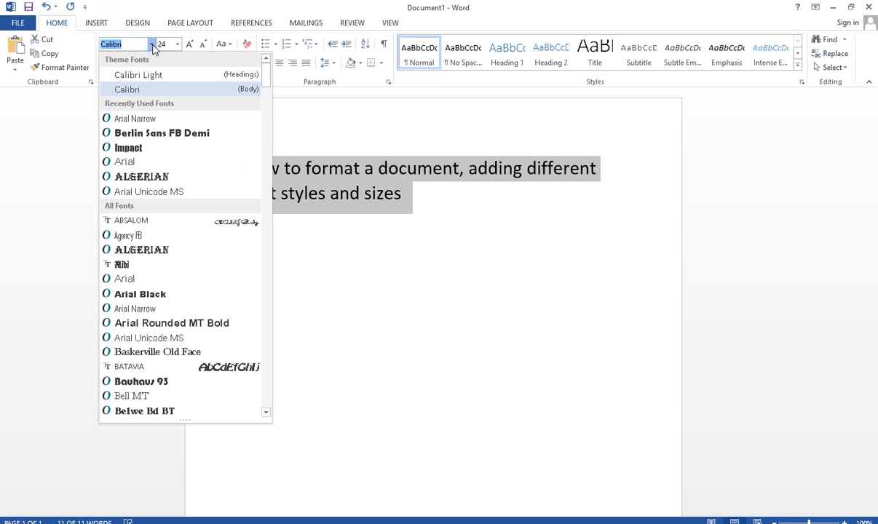
left_click(152, 45)
left_click(177, 45)
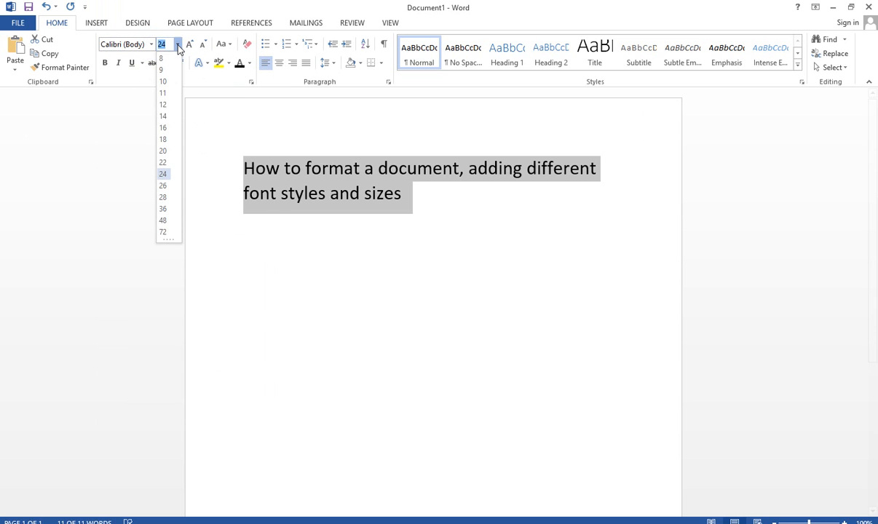
left_click(178, 45)
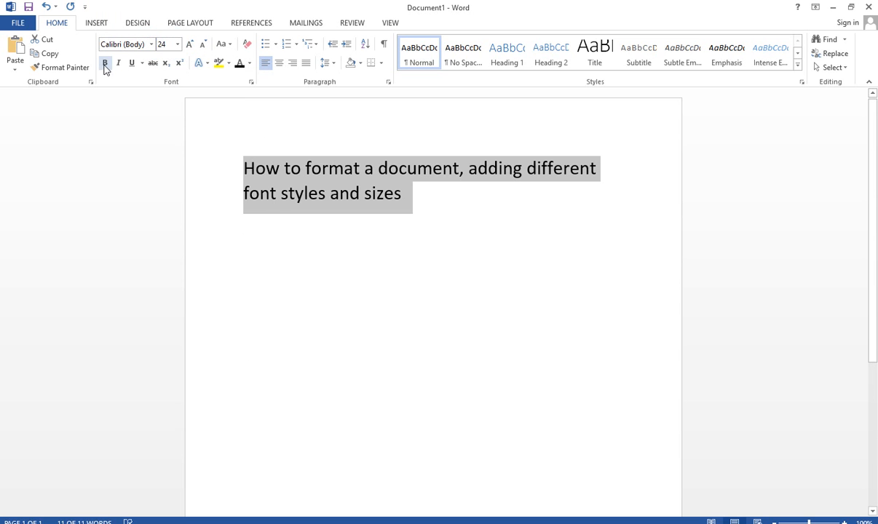
left_click(140, 64)
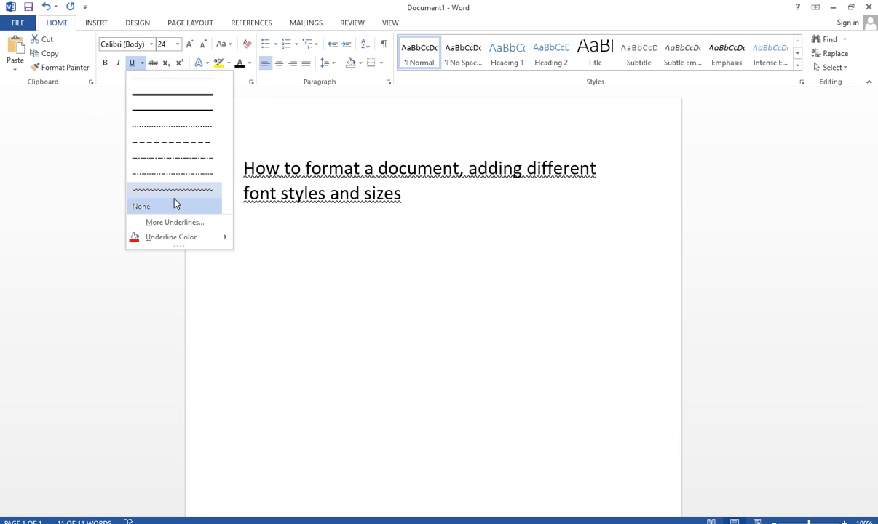
mouse_move(203, 239)
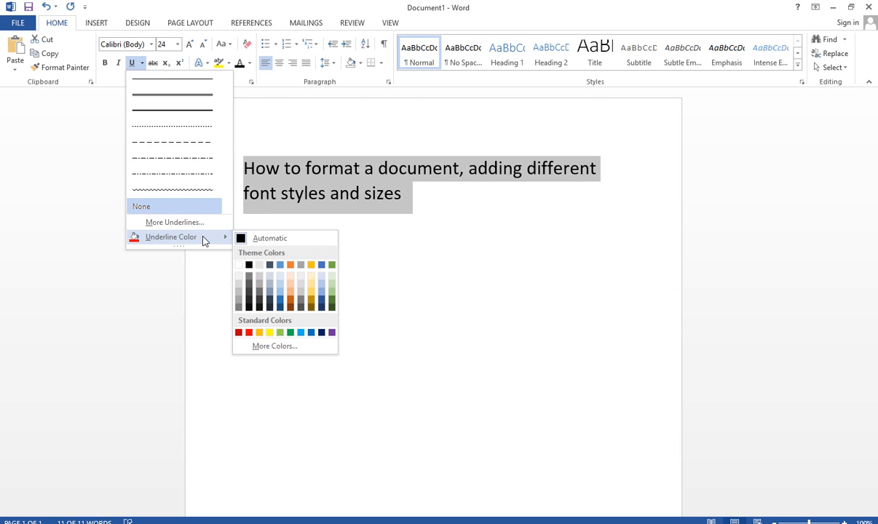
left_click(249, 65)
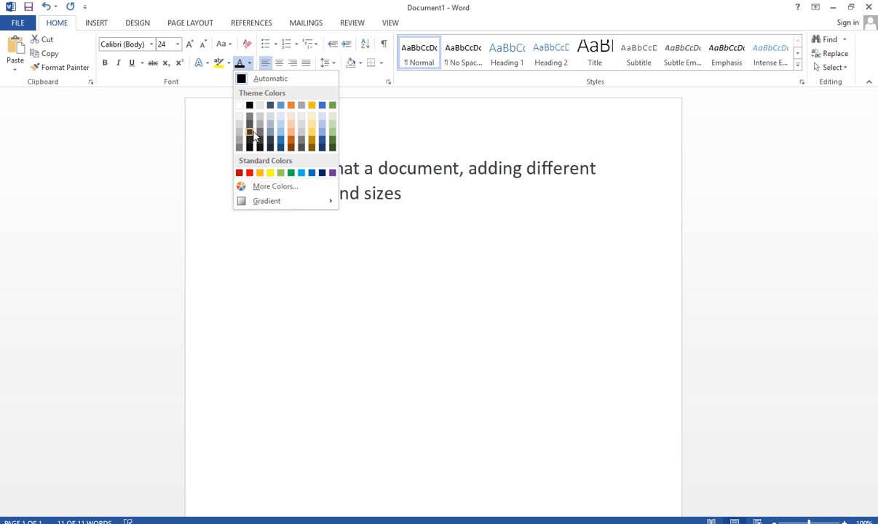
left_click(230, 46)
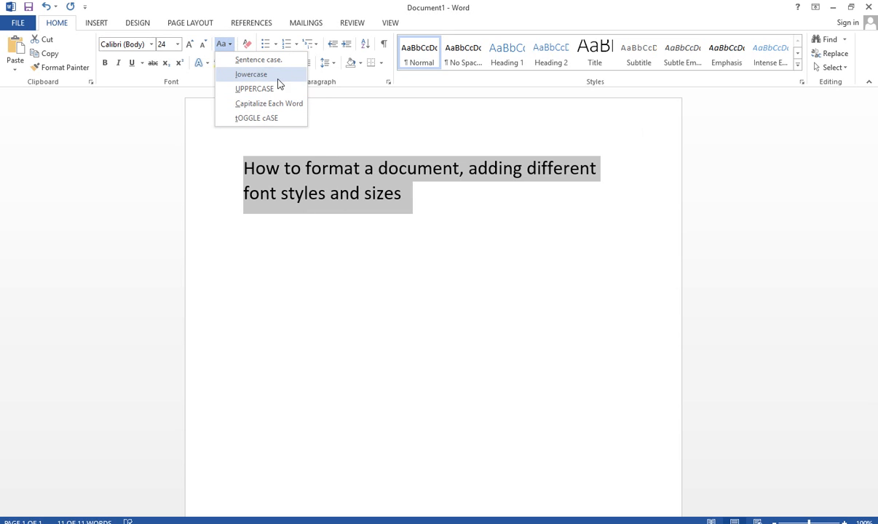
left_click(344, 190)
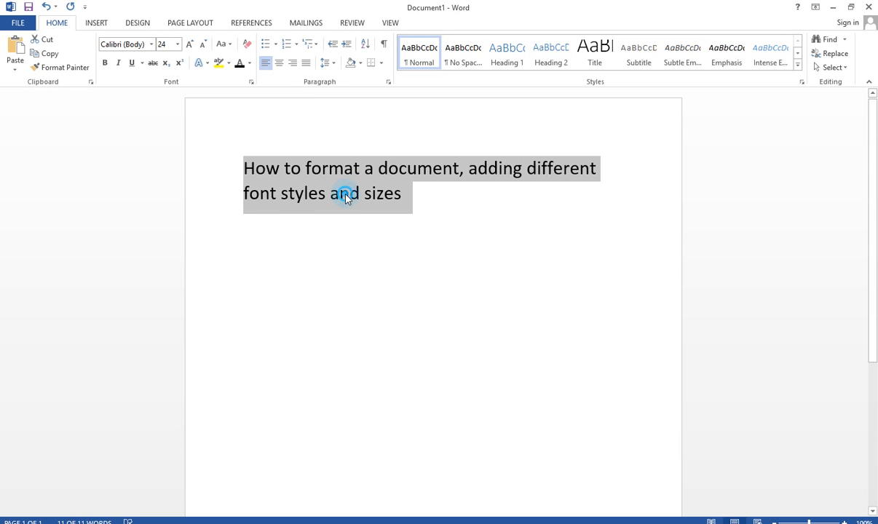
left_click(347, 196)
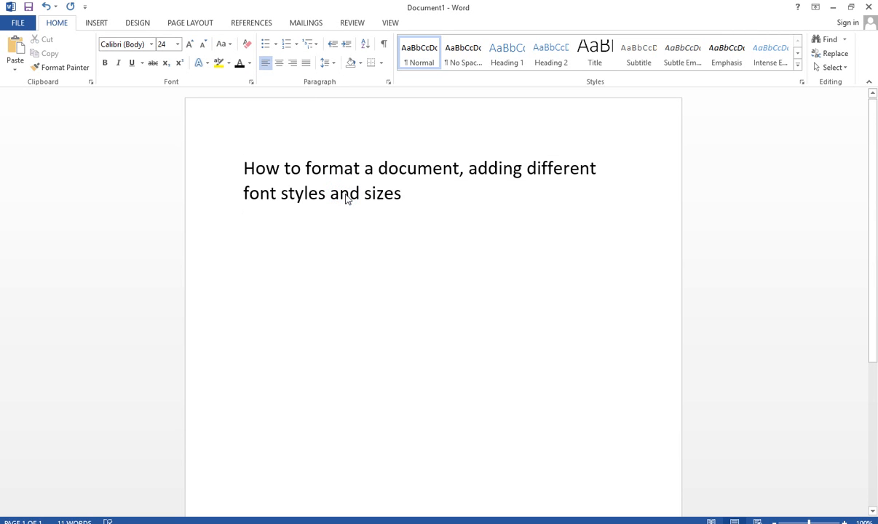